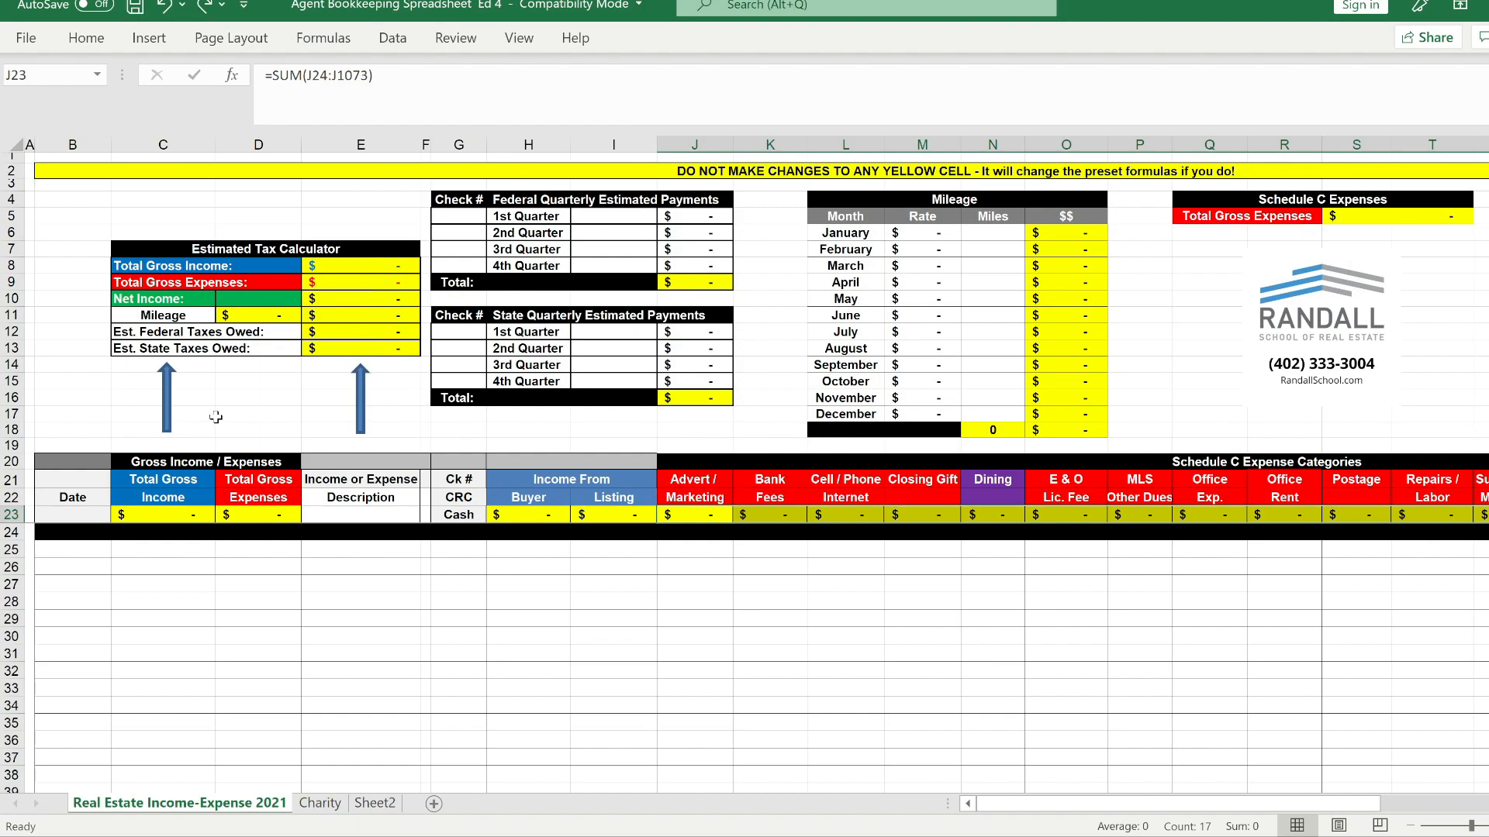
- Start the first ledger entry in row 26 with the date 1/2/2022 and a total gross income of 5000
click(66, 567)
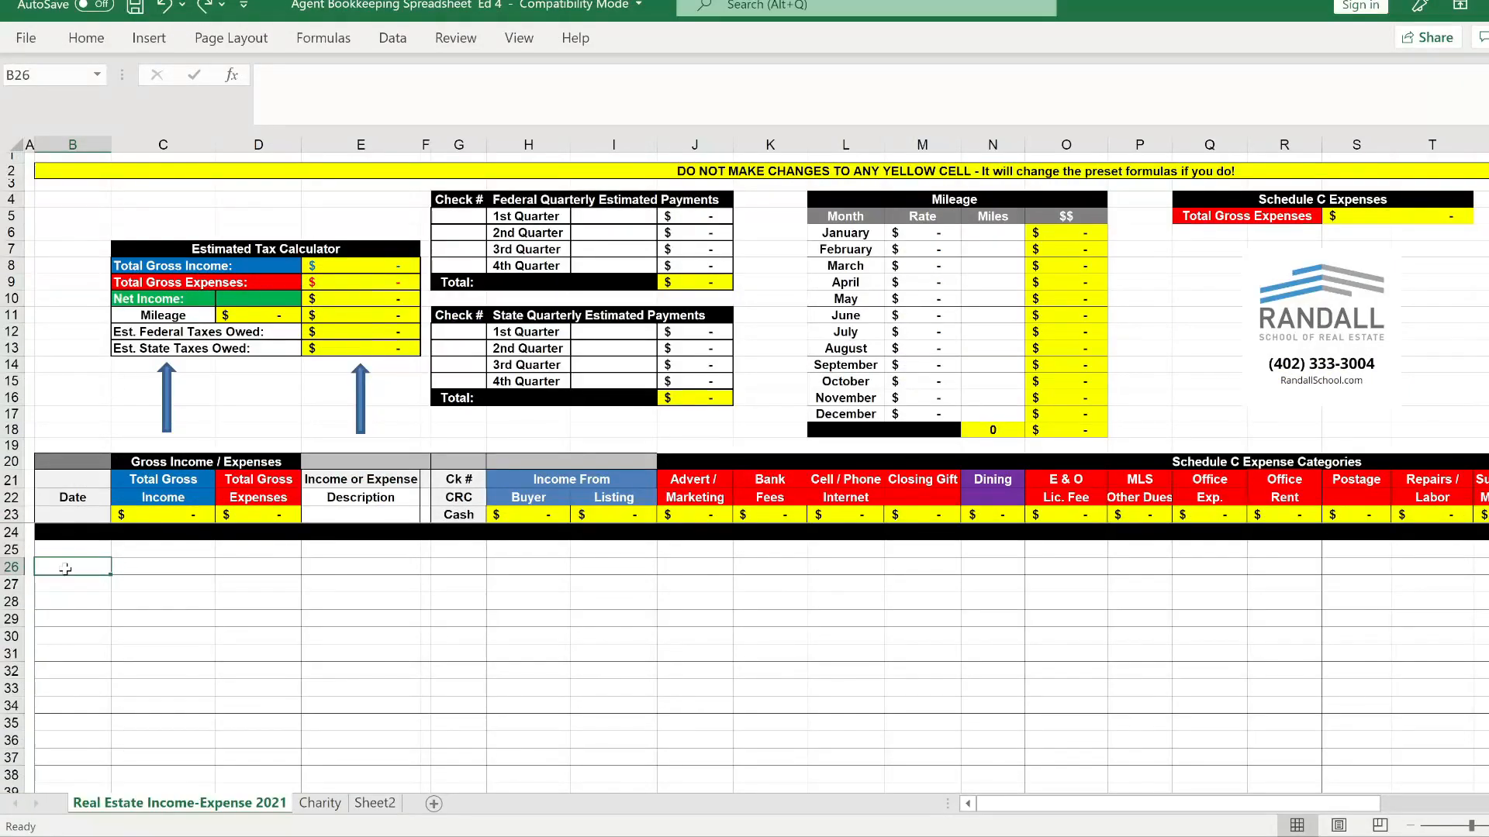
text(1/2/)
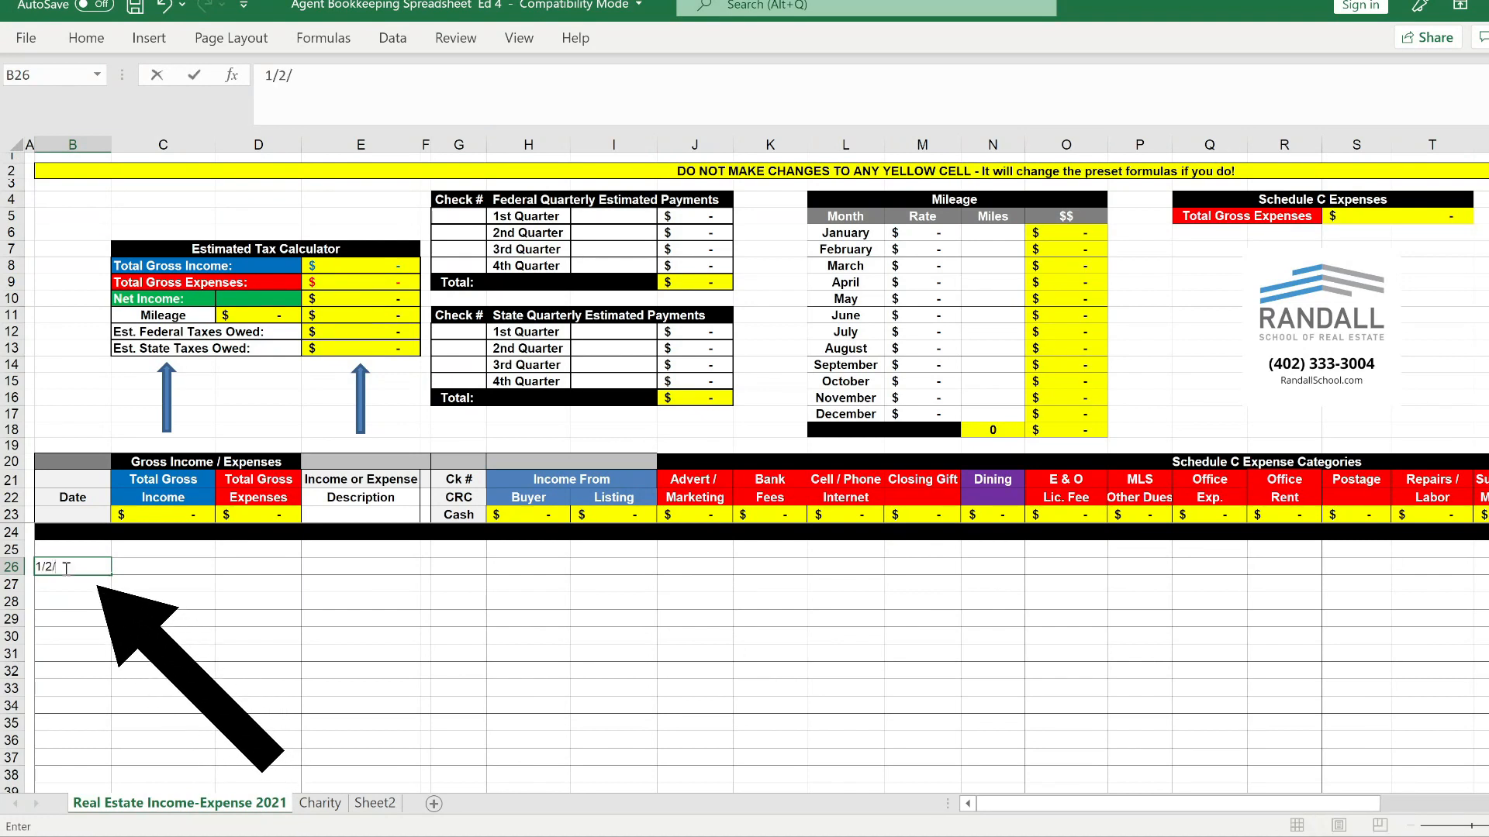
text(2022)
key(Tab)
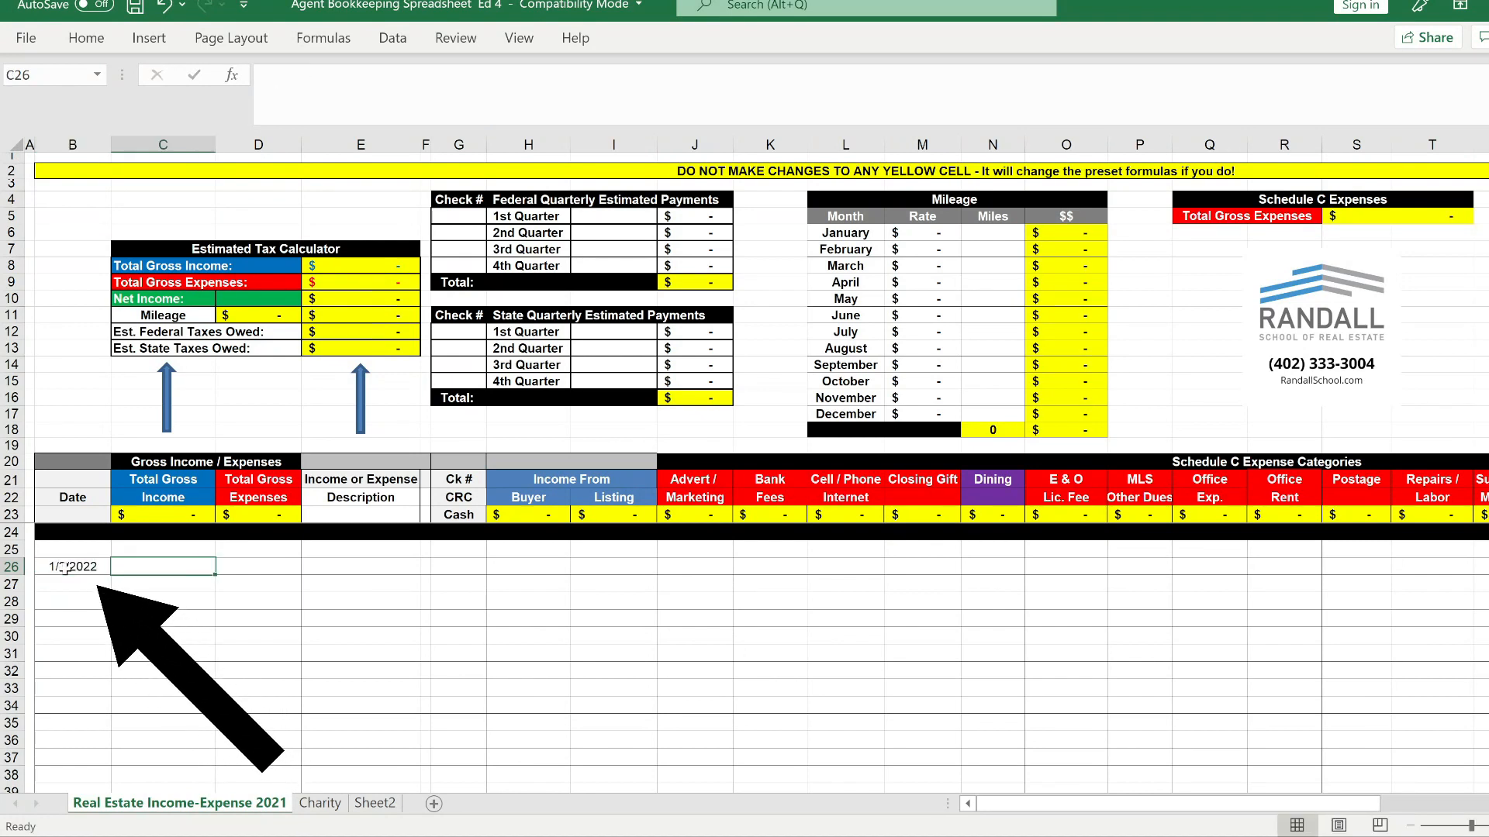
text(5000)
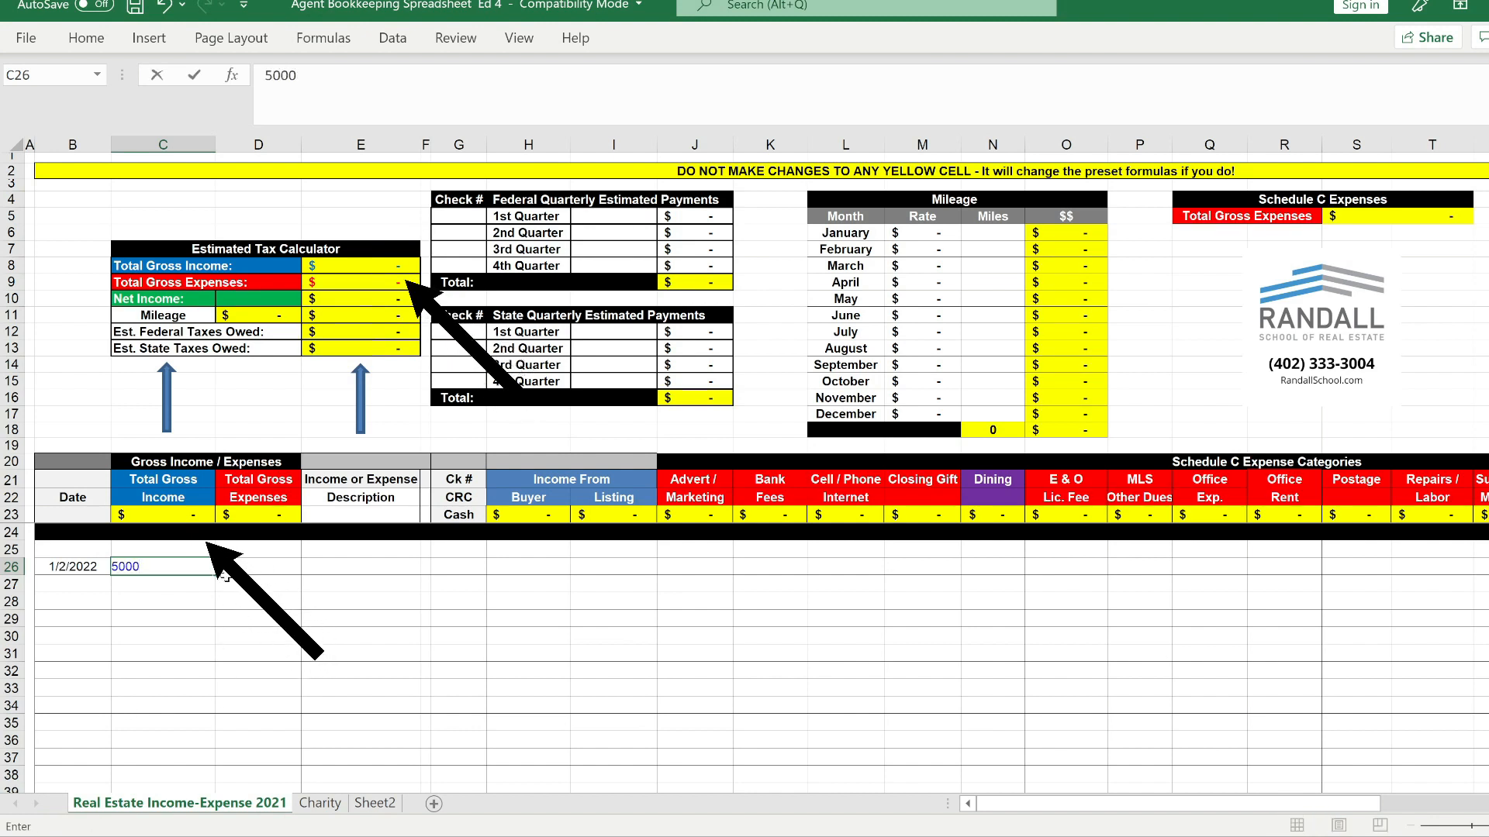
click(269, 712)
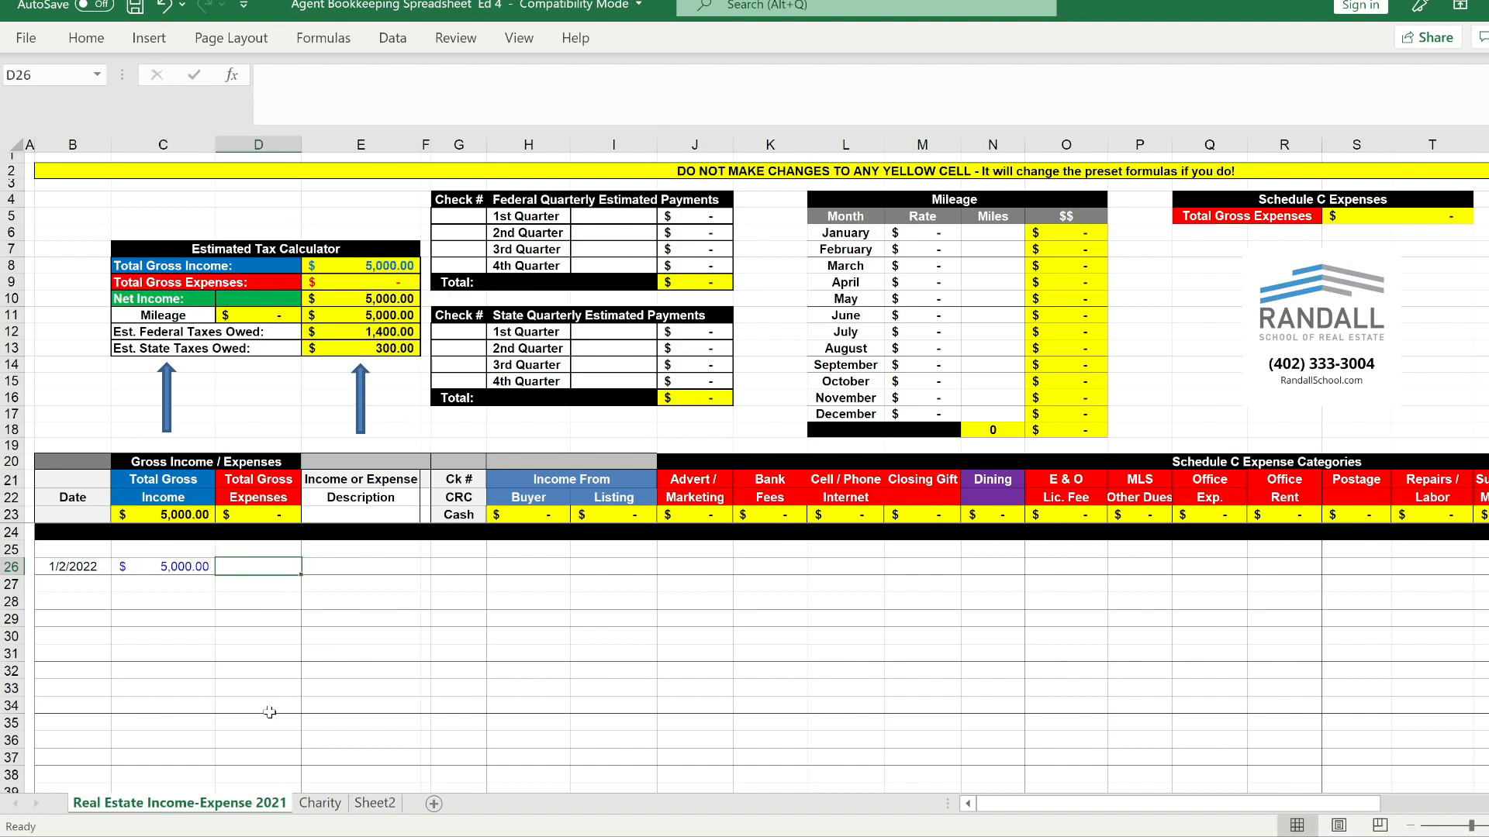
- Enter the property's street address as the row 26 income description and Dp as its payment reference
click(353, 652)
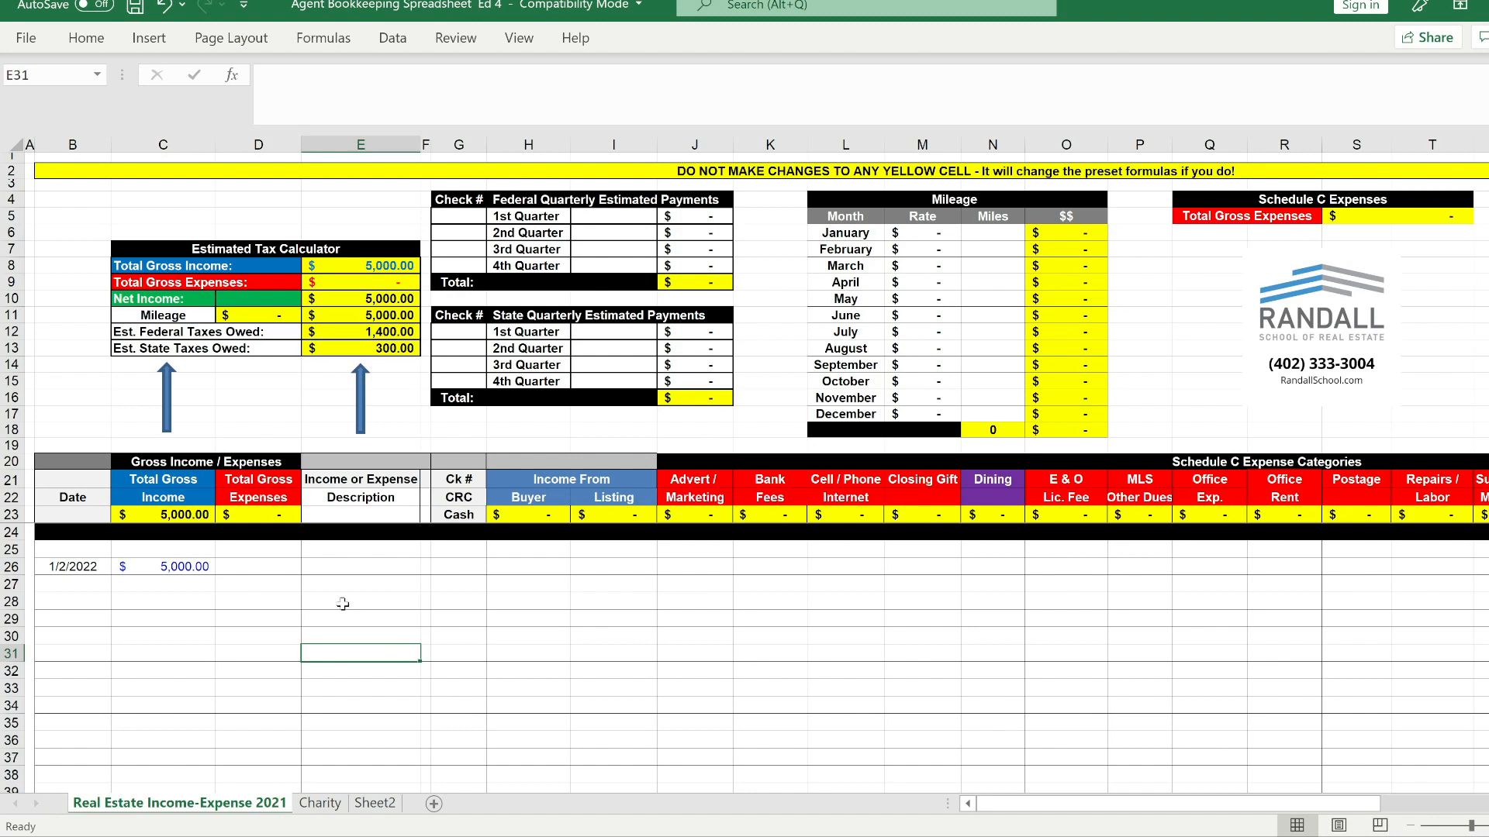
click(237, 571)
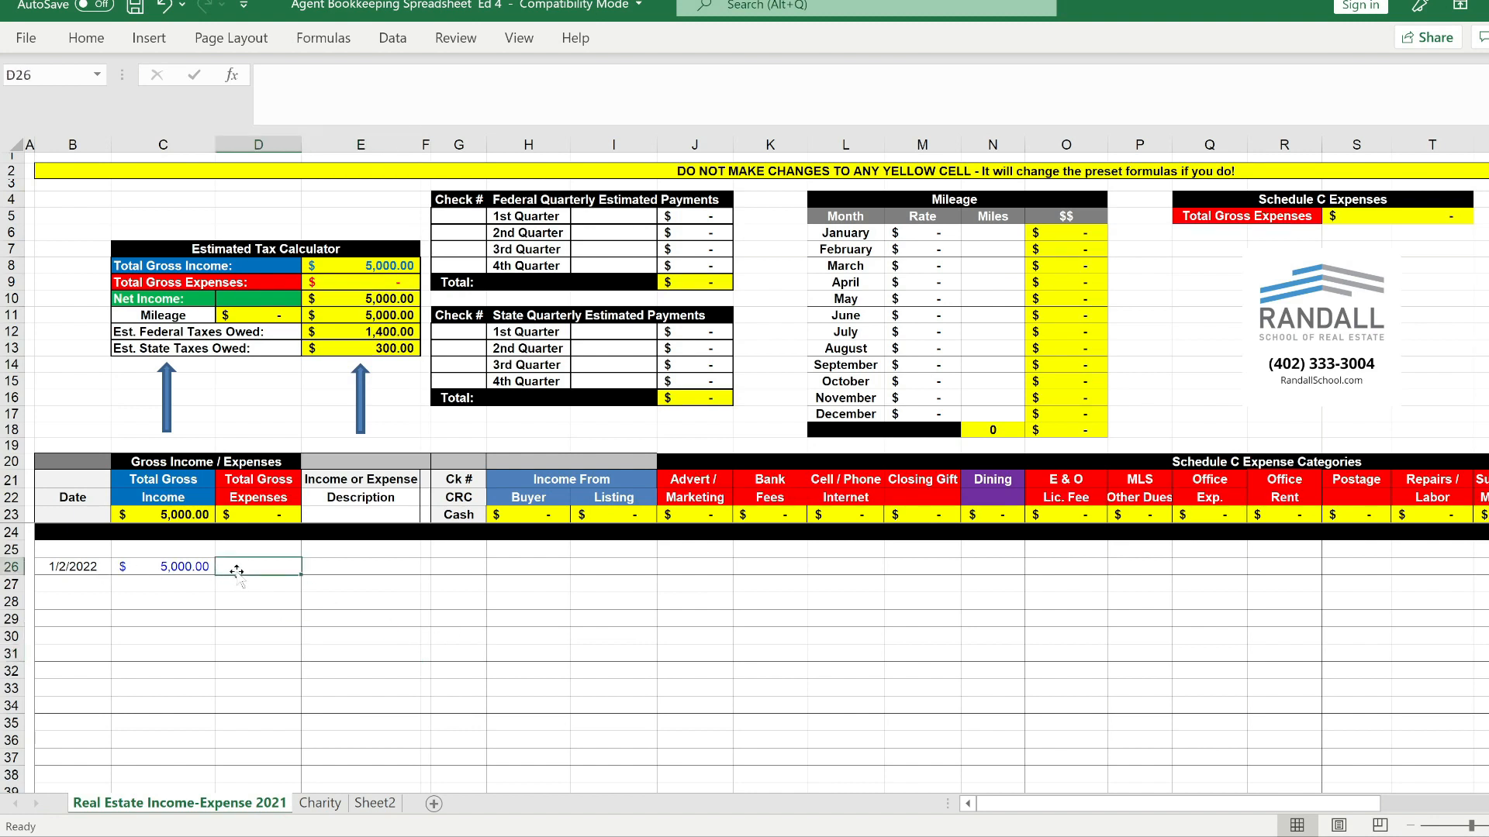
key(Tab)
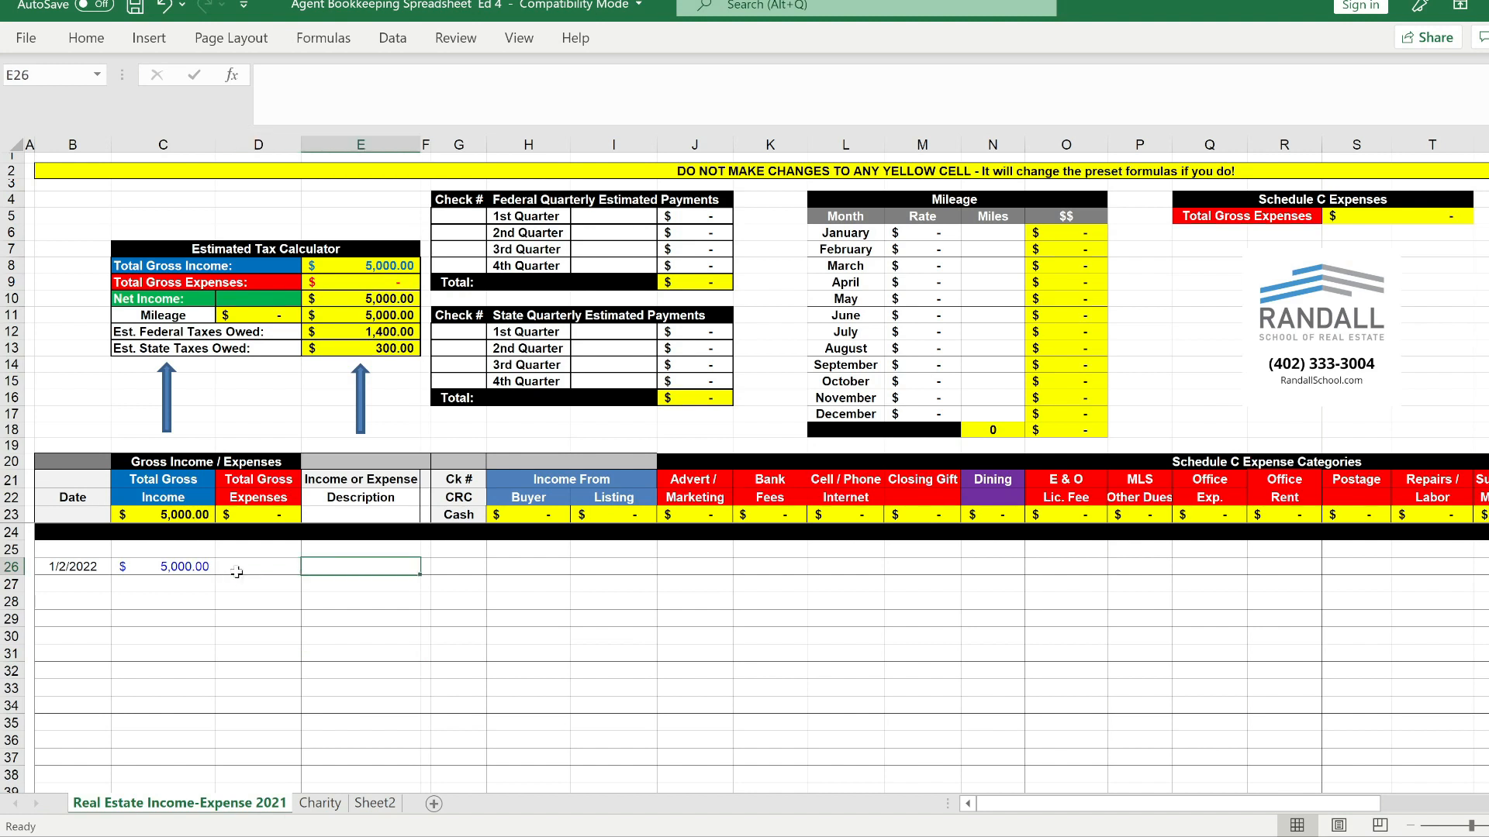
text(123 Main)
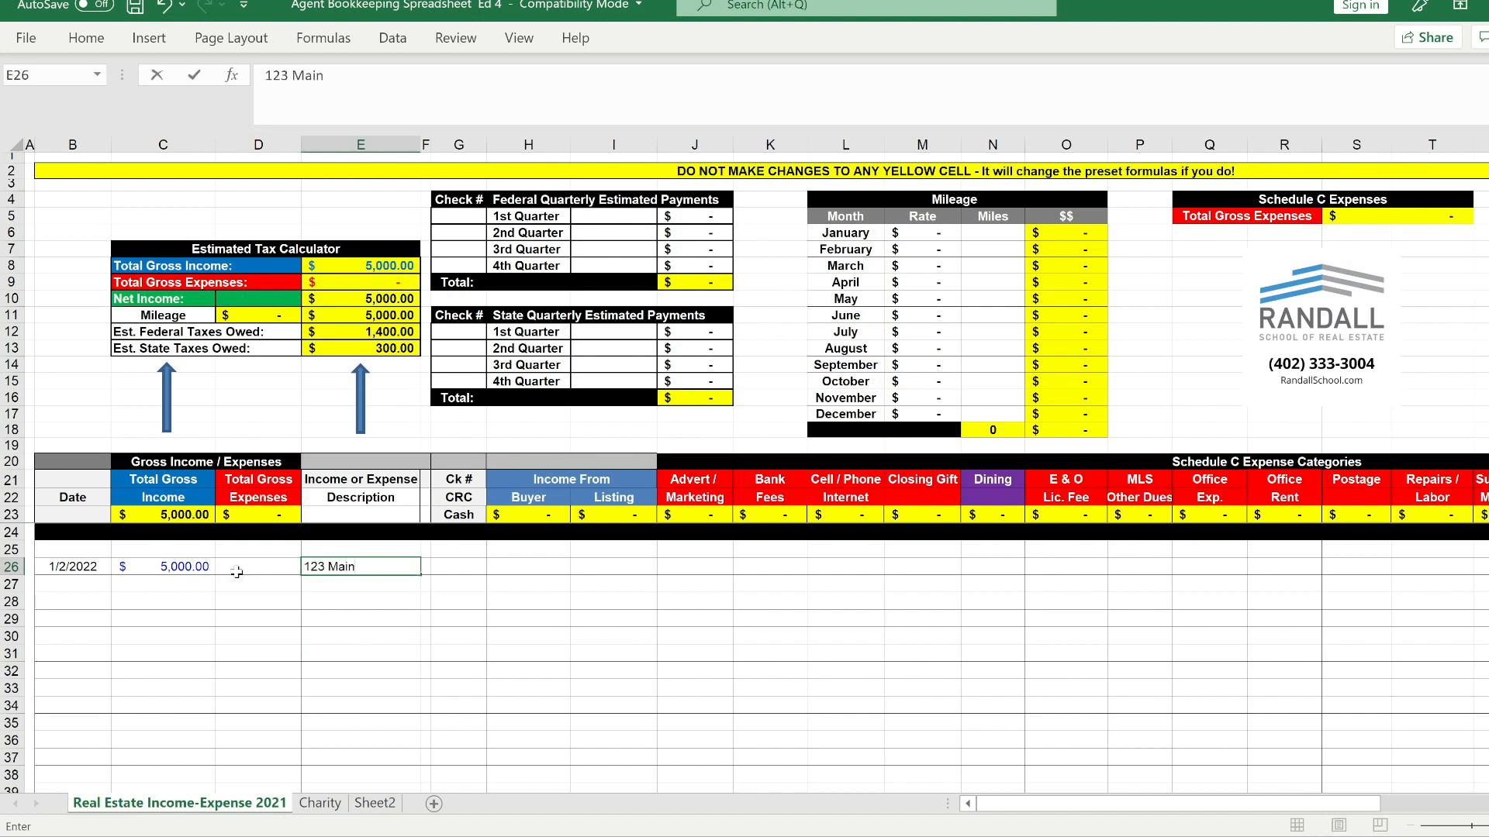
key(Tab)
key(Tab)
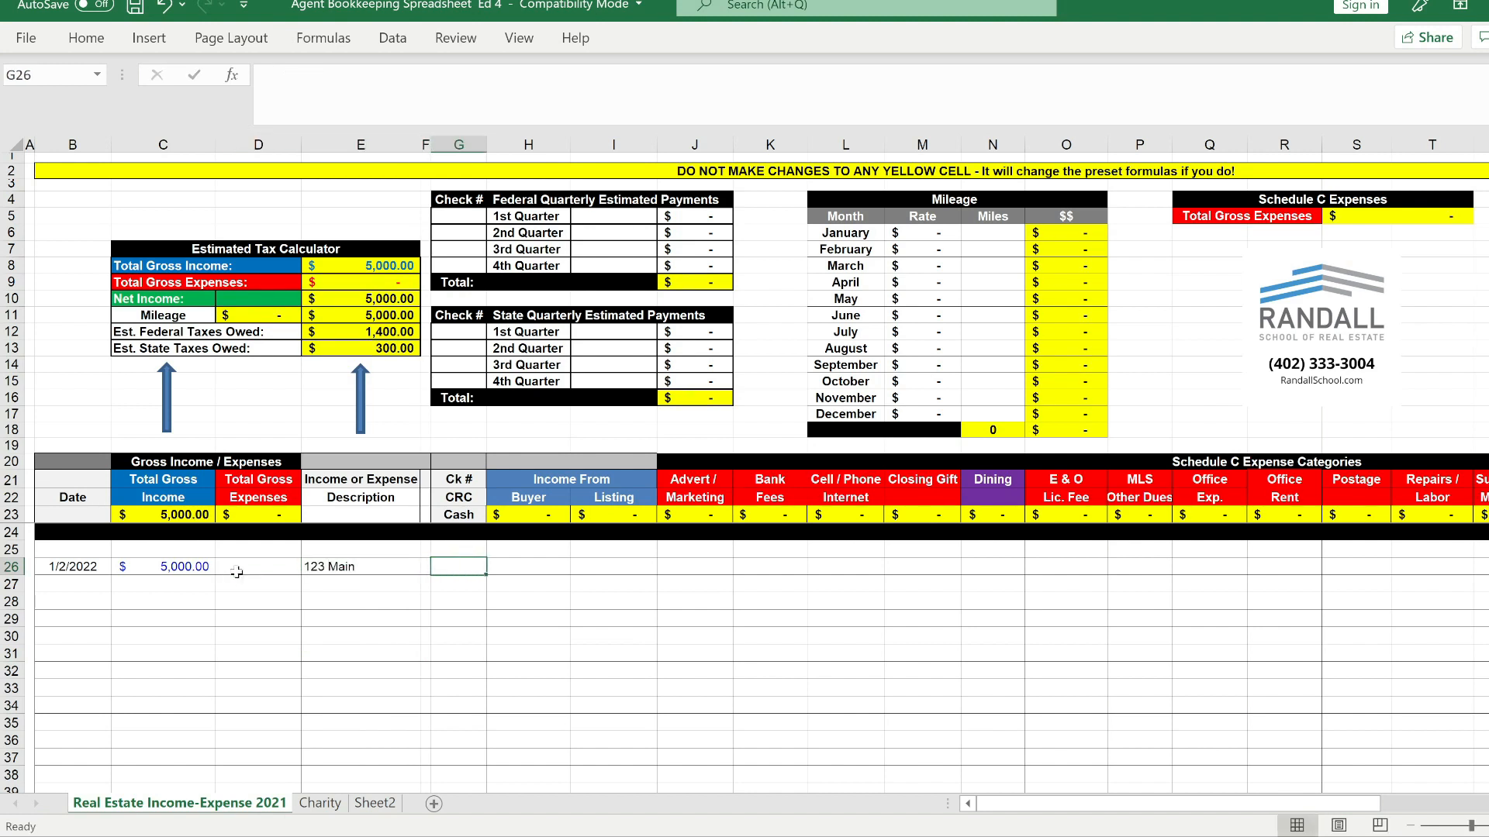
text(Dp)
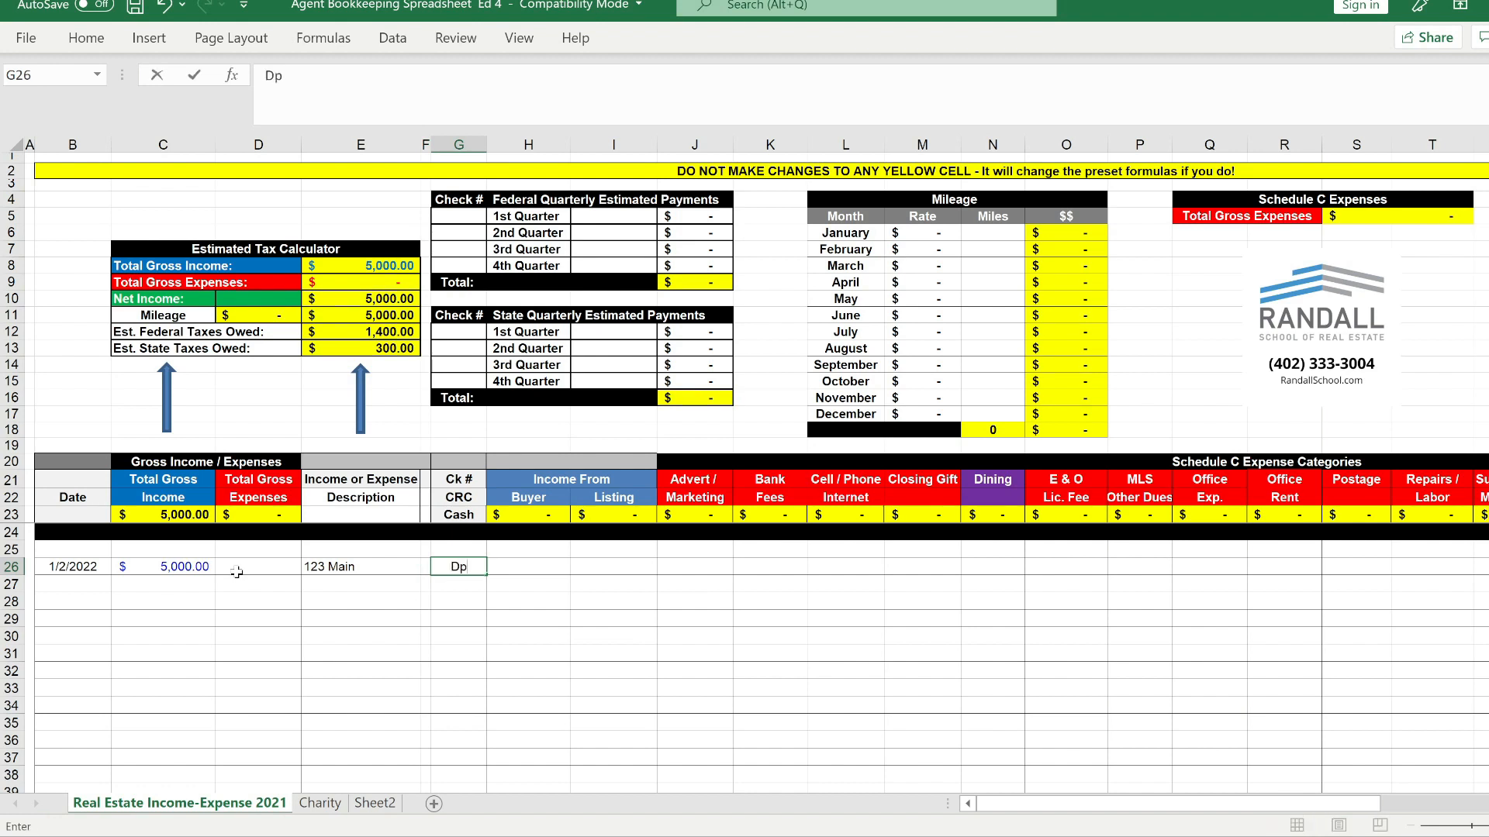
- Record the 1/2/2022 income as 5000 under Income From Buyer in row 26
key(Tab)
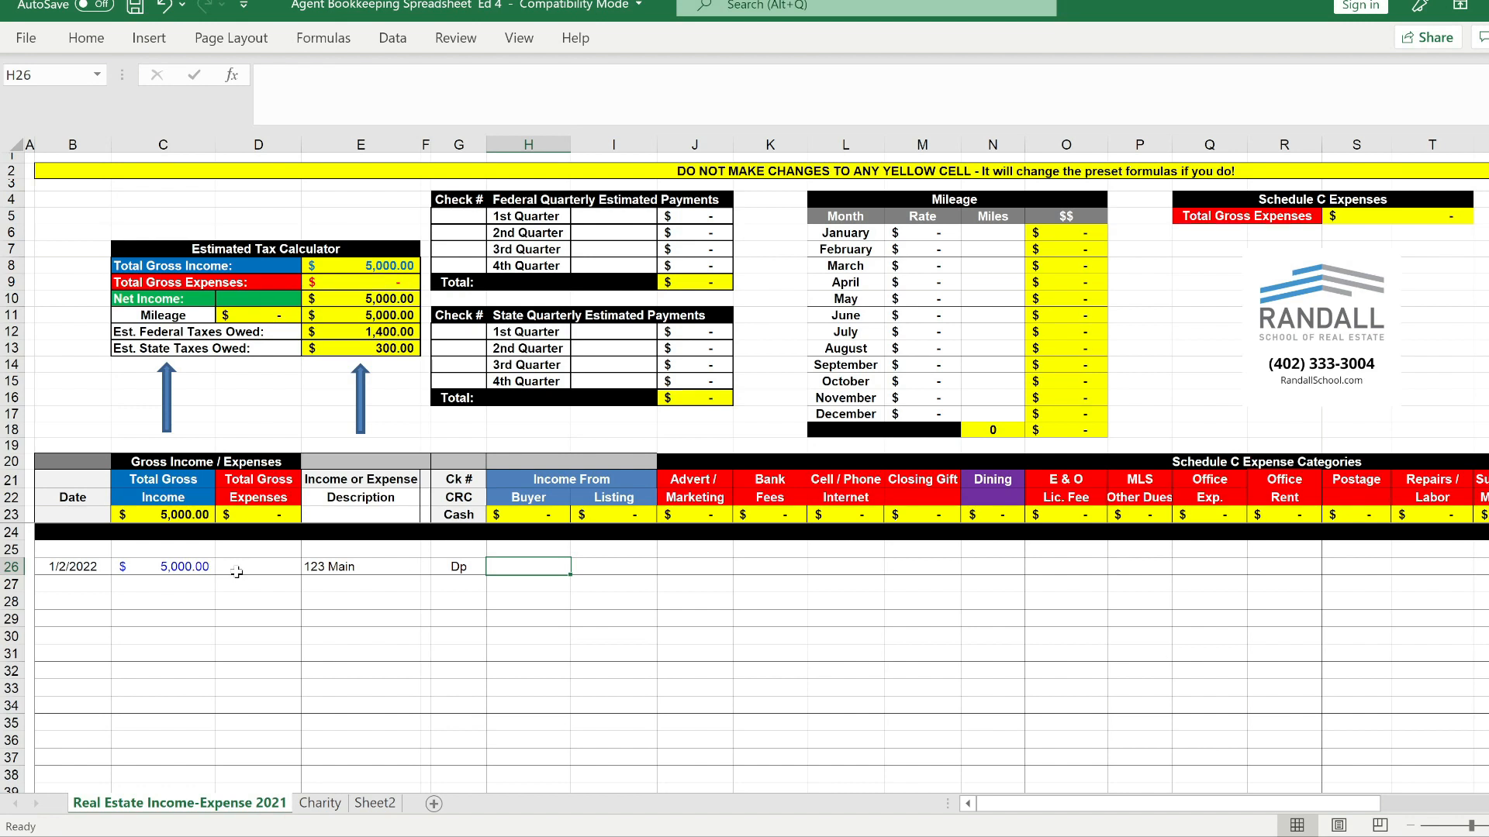
text(5000)
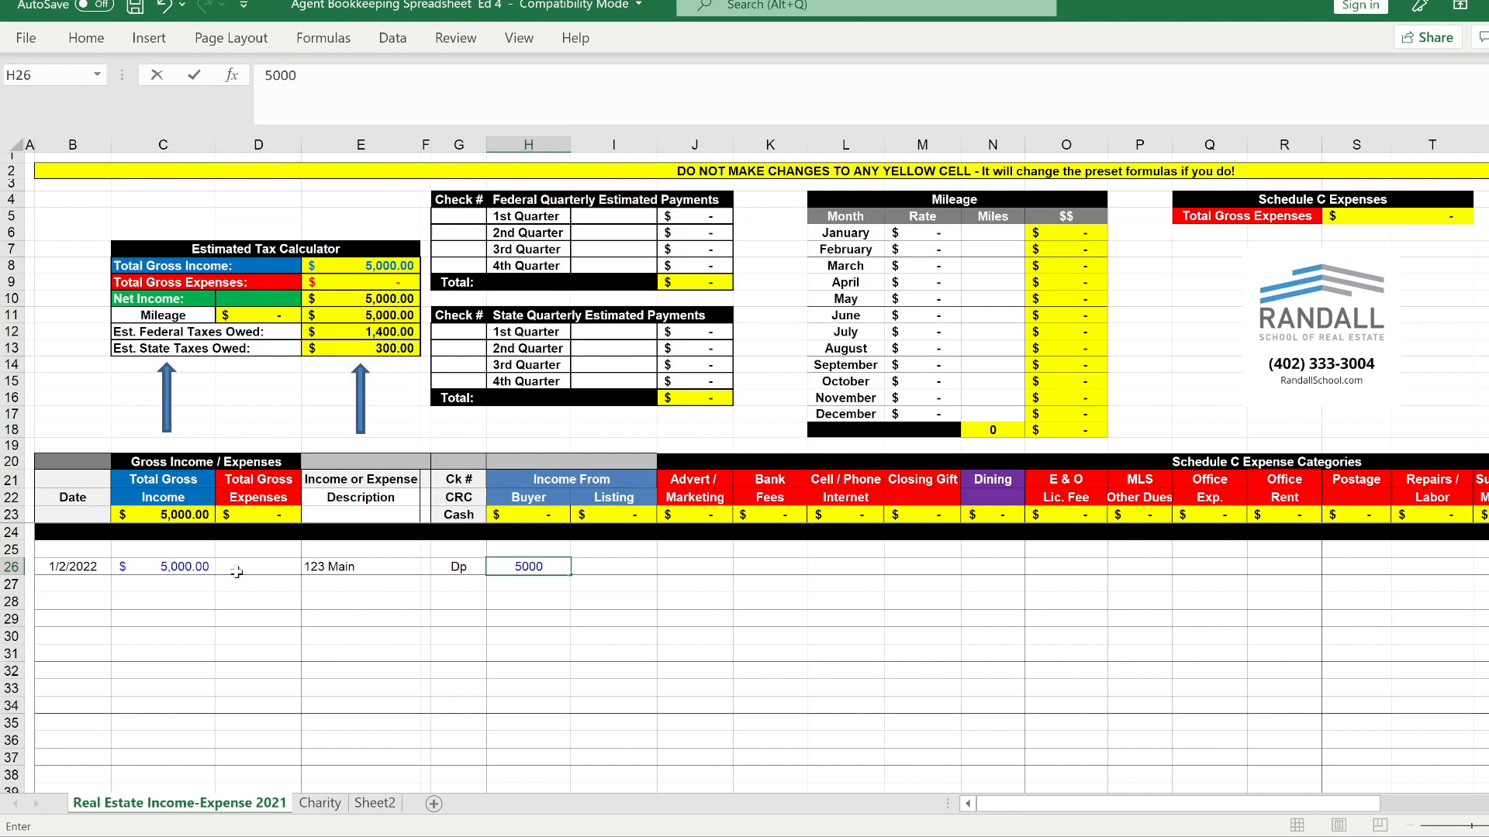
key(Return)
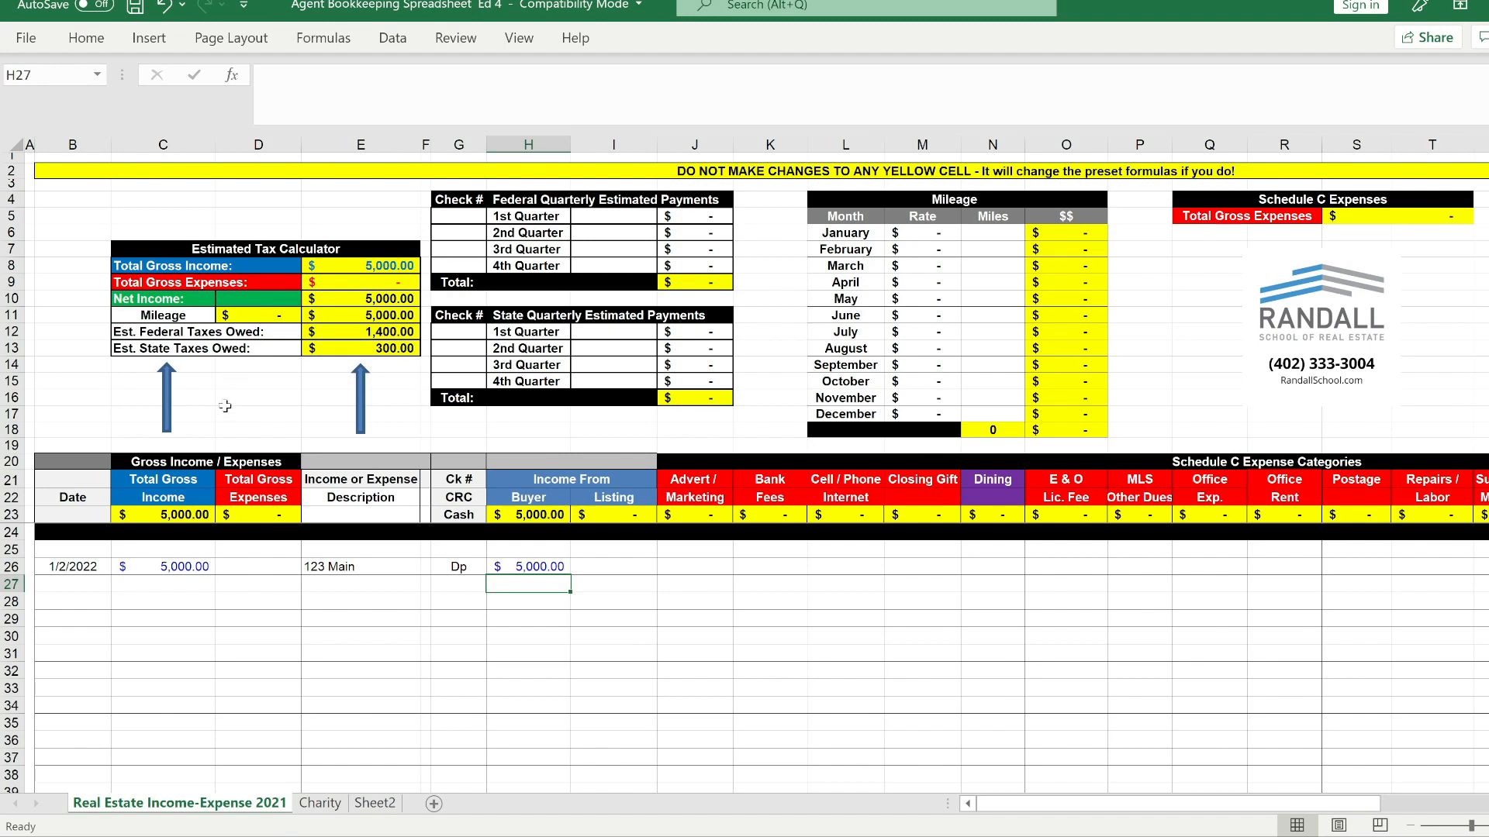
- Start an expense entry in row 27 with the date 1/5/2022 and a total gross expense of 1000
click(93, 586)
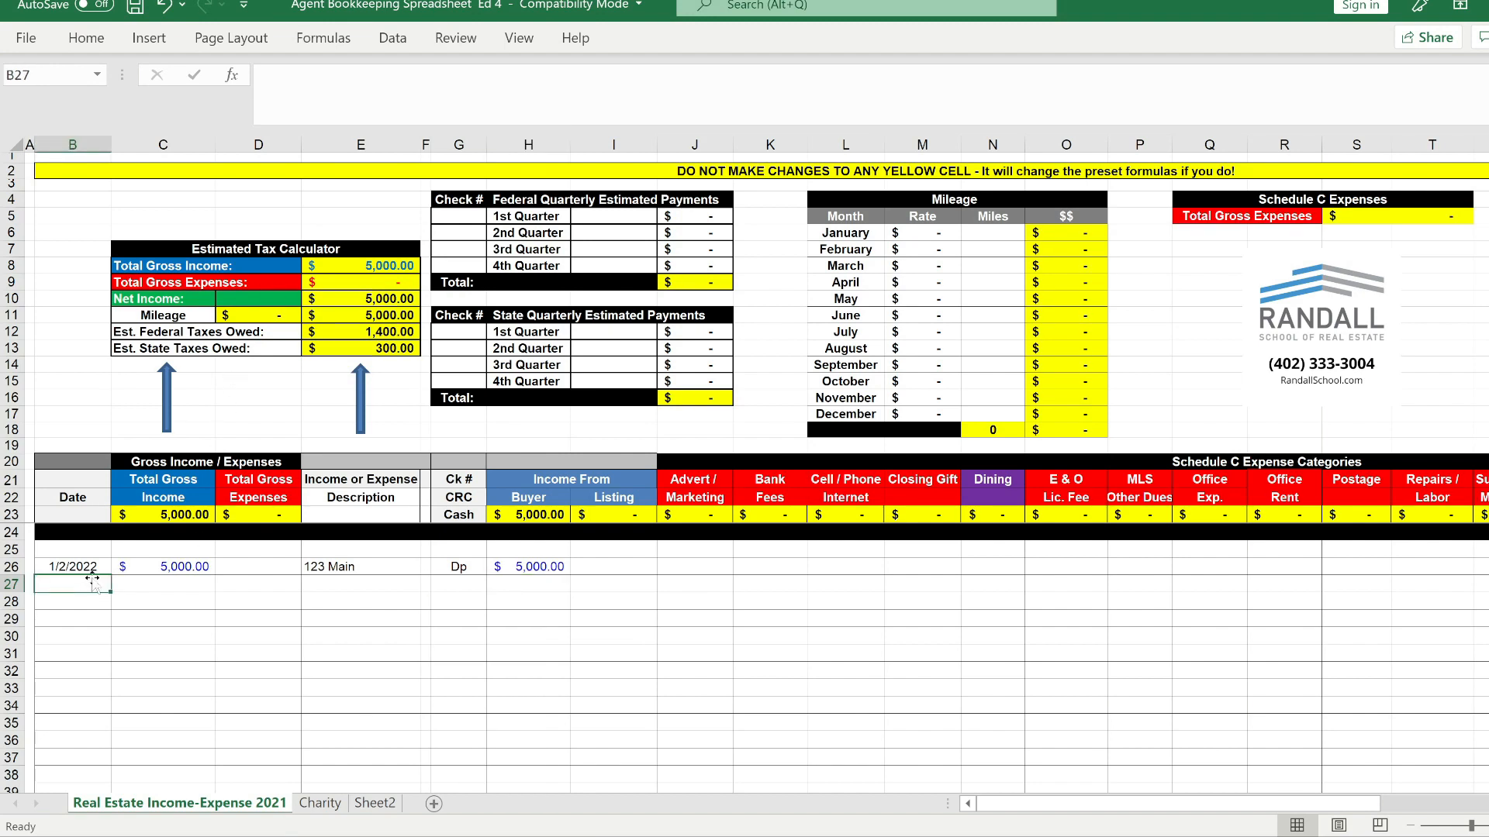
text(1/5/)
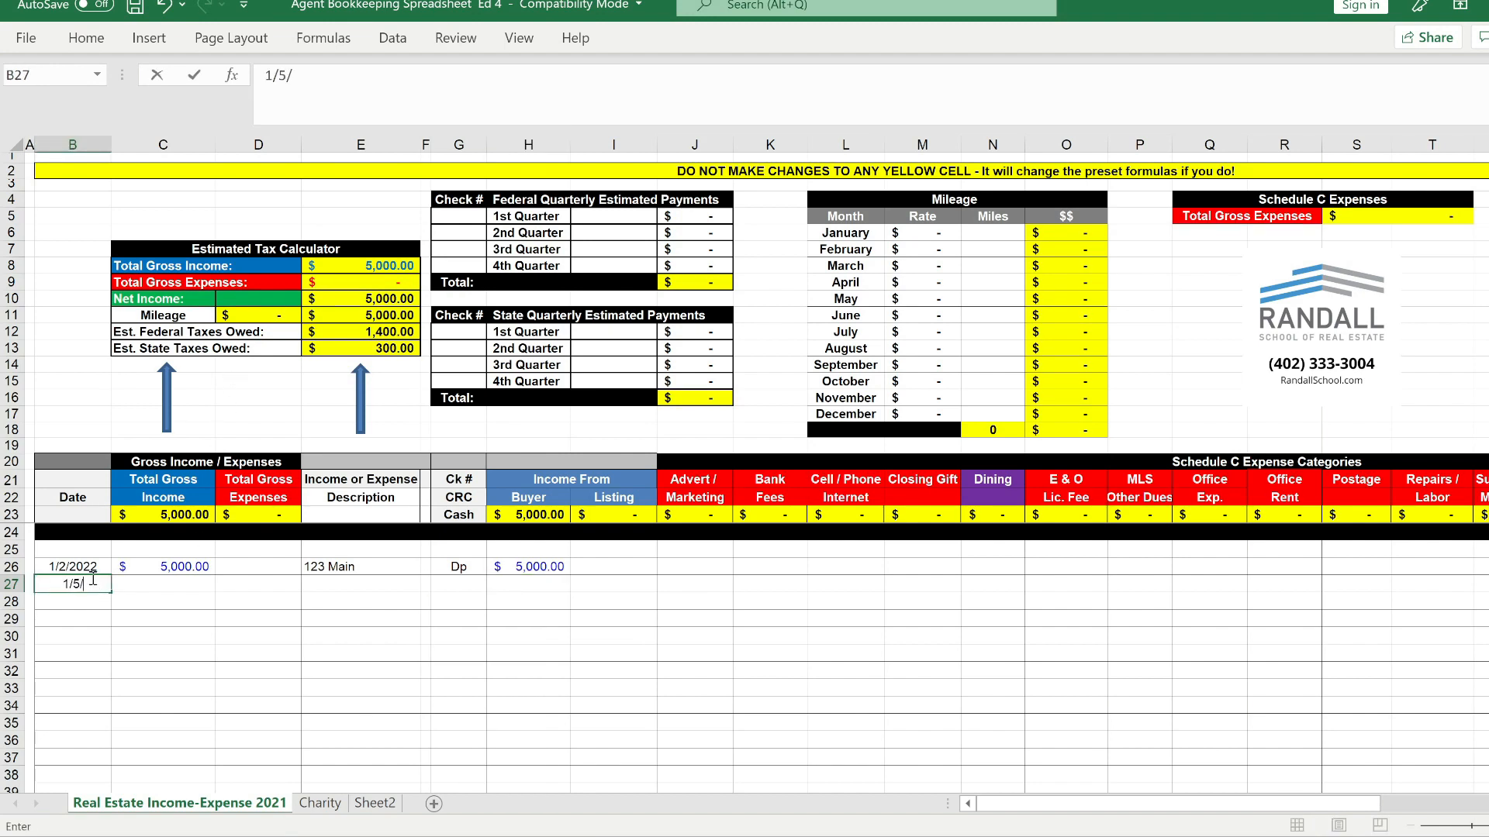
text(2022)
key(Tab)
key(Tab)
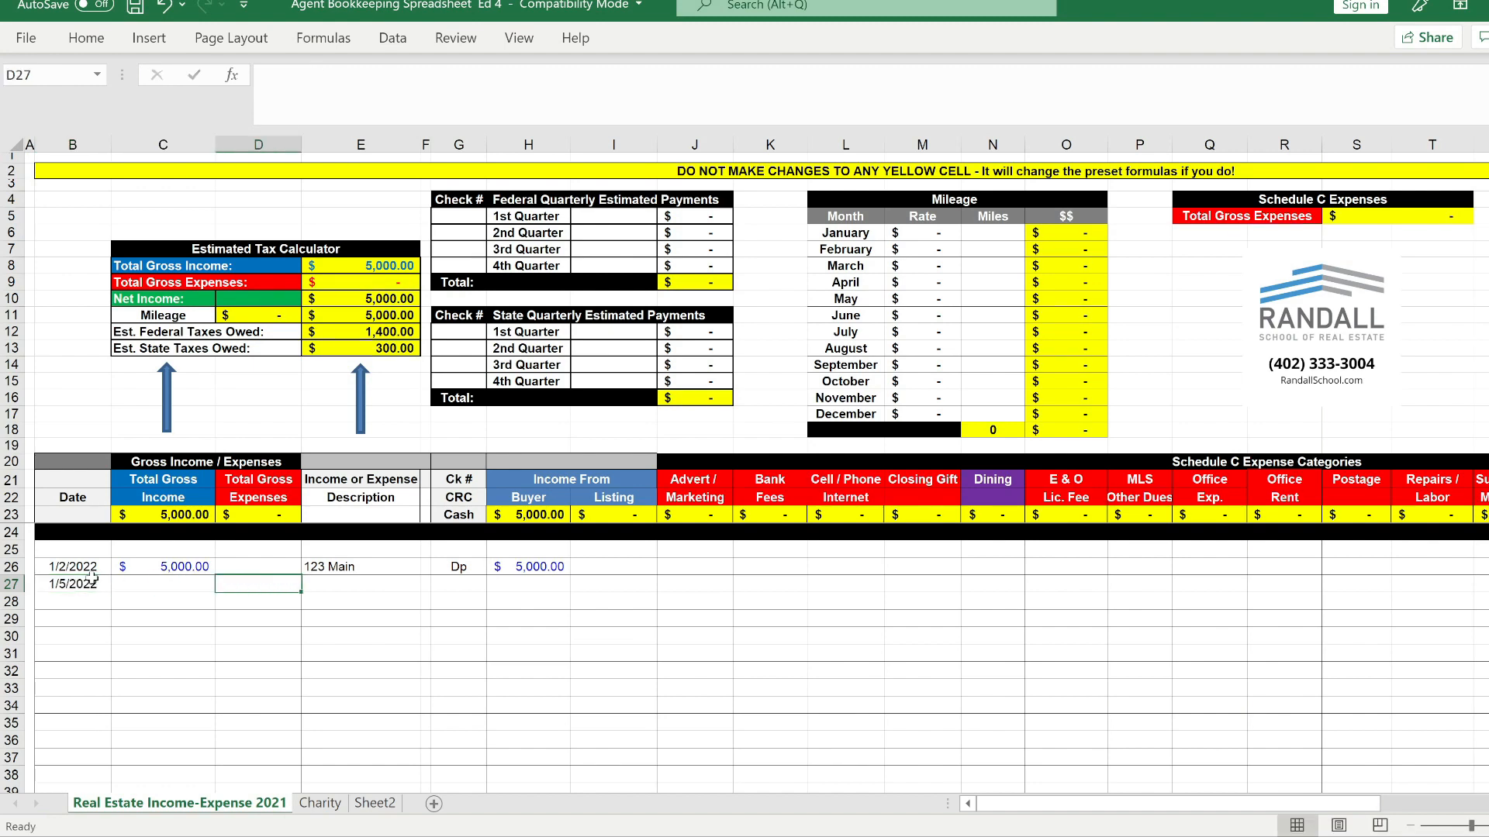
text(1000)
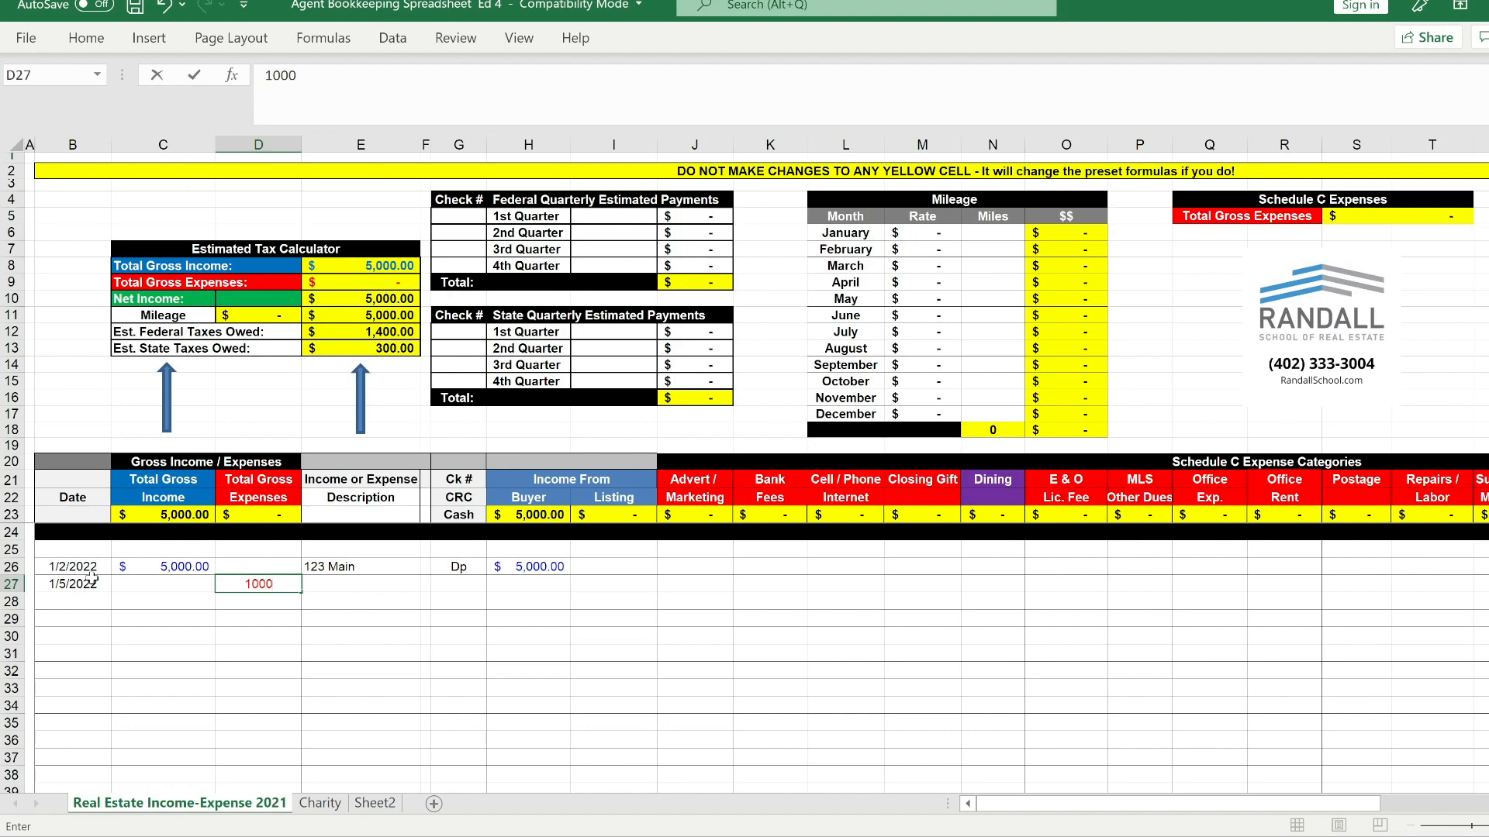
key(Tab)
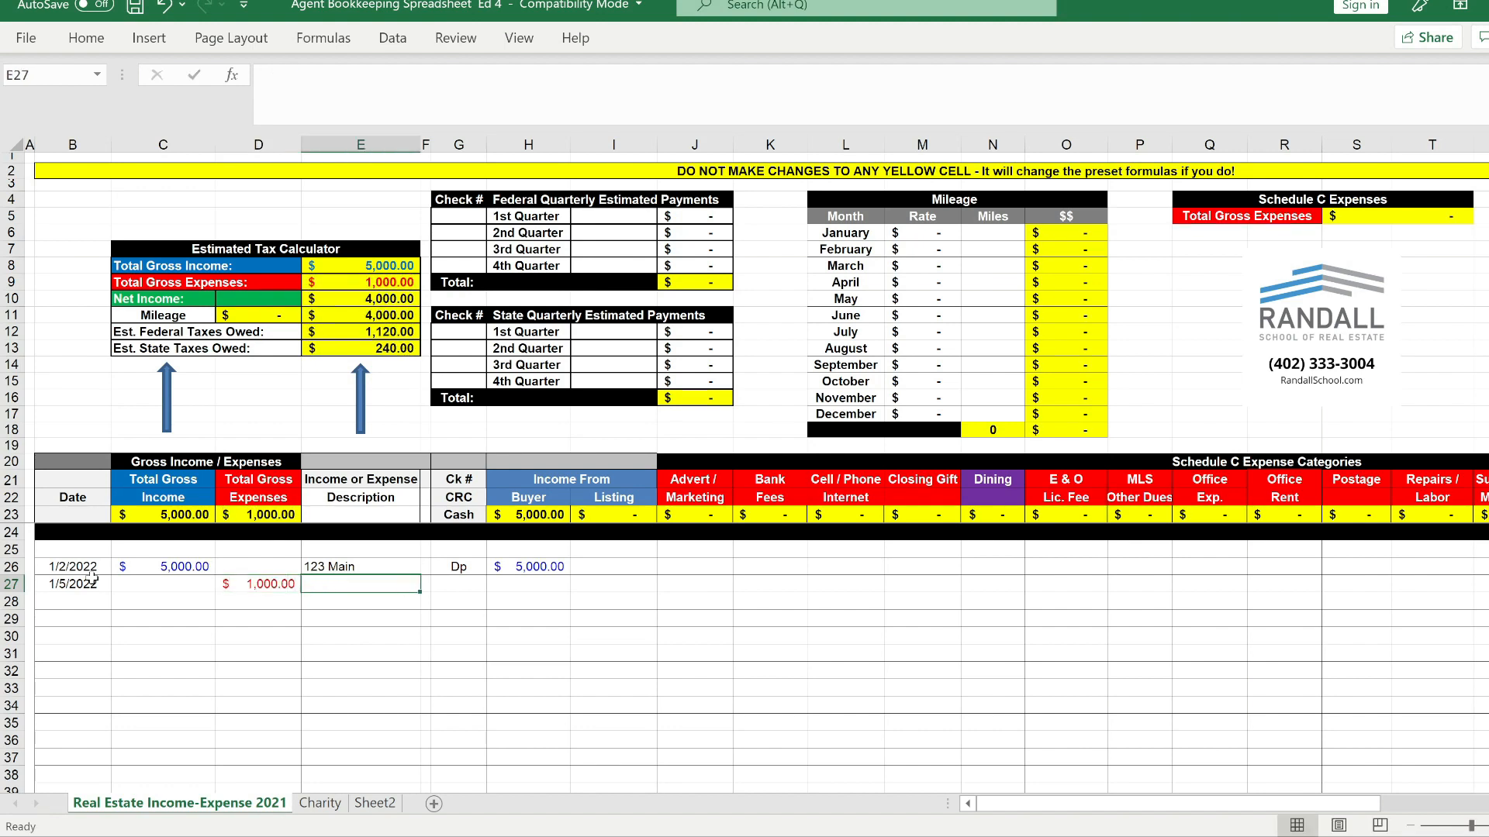
- Describe the row 27 expense as We 2 Marketing and enter CRC as its payment reference
text(We 2)
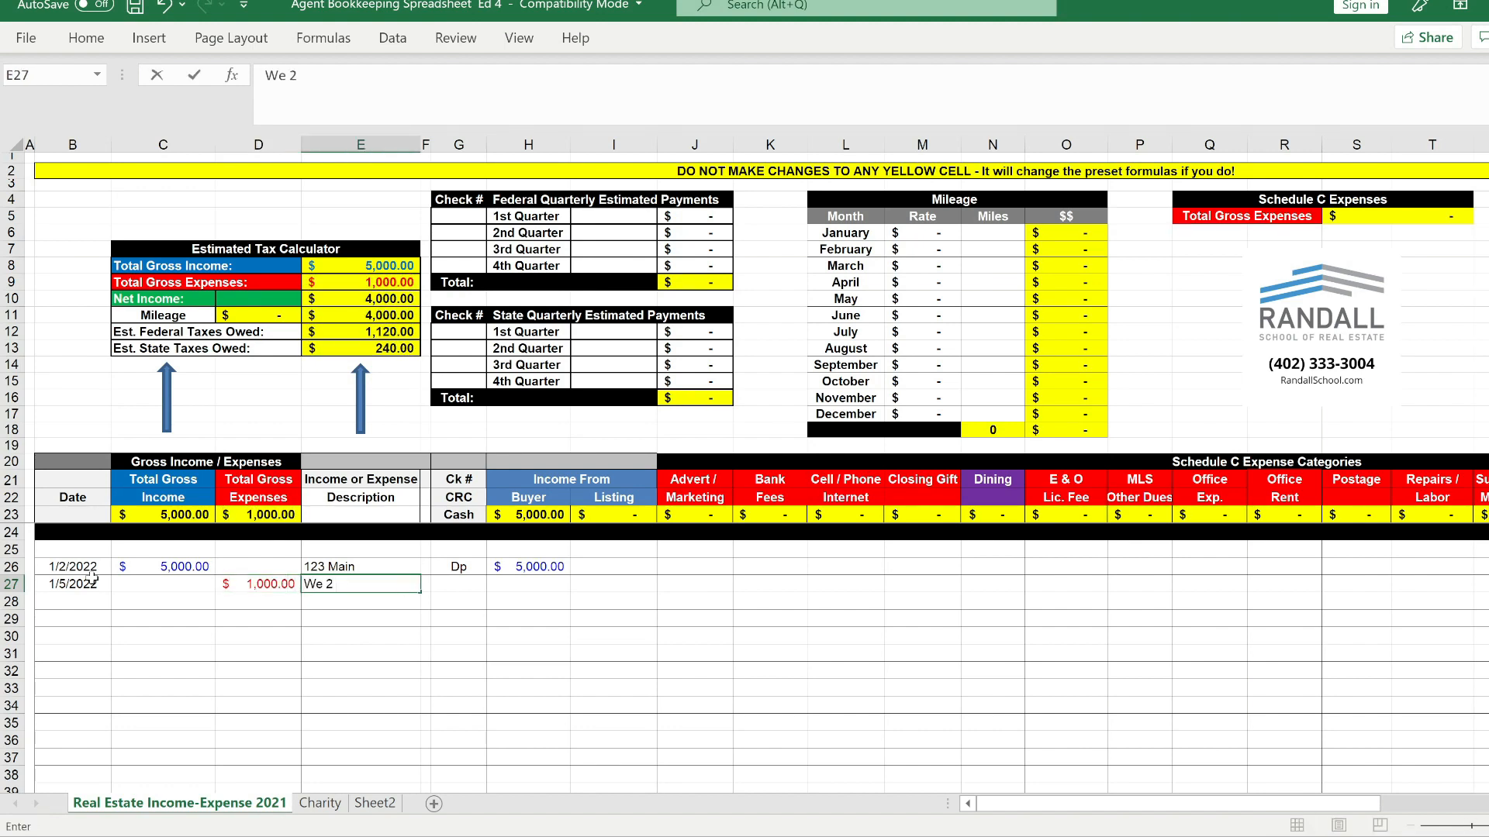
text( Marketing)
key(Tab)
key(Tab)
text(C)
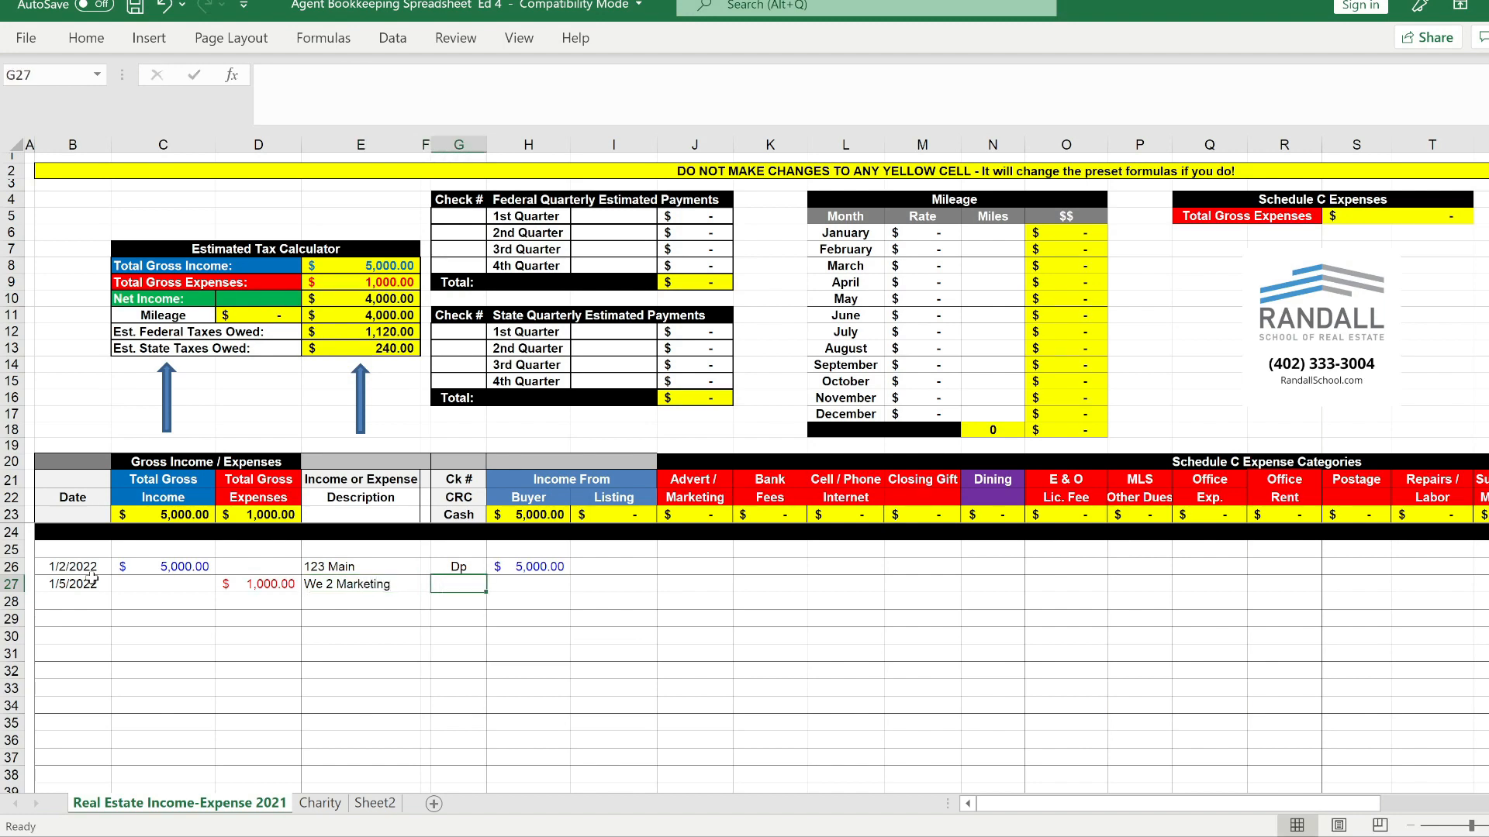
text(RC)
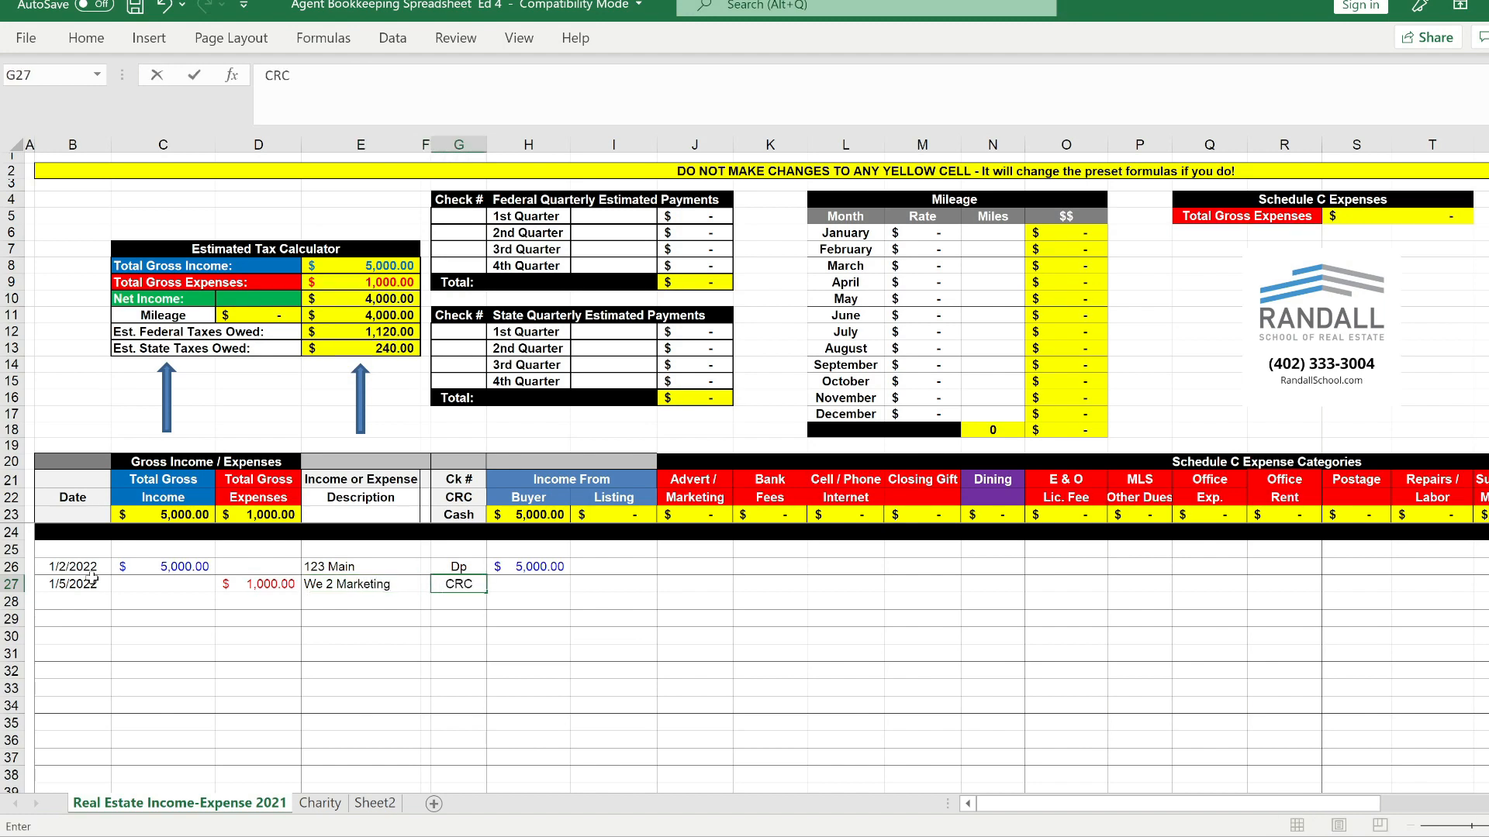
- Categorize the We 2 Marketing expense by entering 1000 under Advert / Marketing in row 27
key(Tab)
key(Tab)
key(Tab)
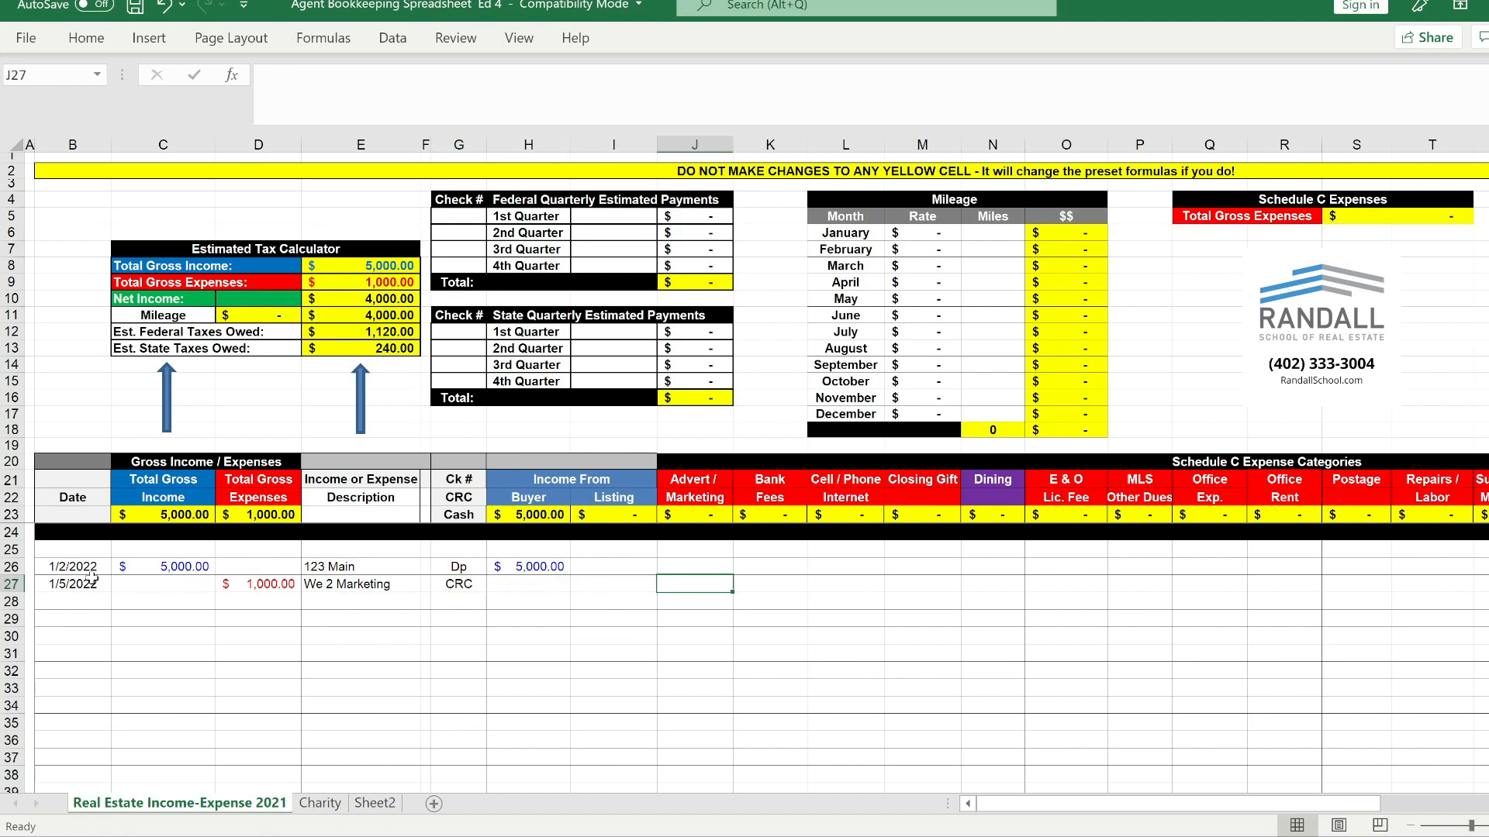
text(1000)
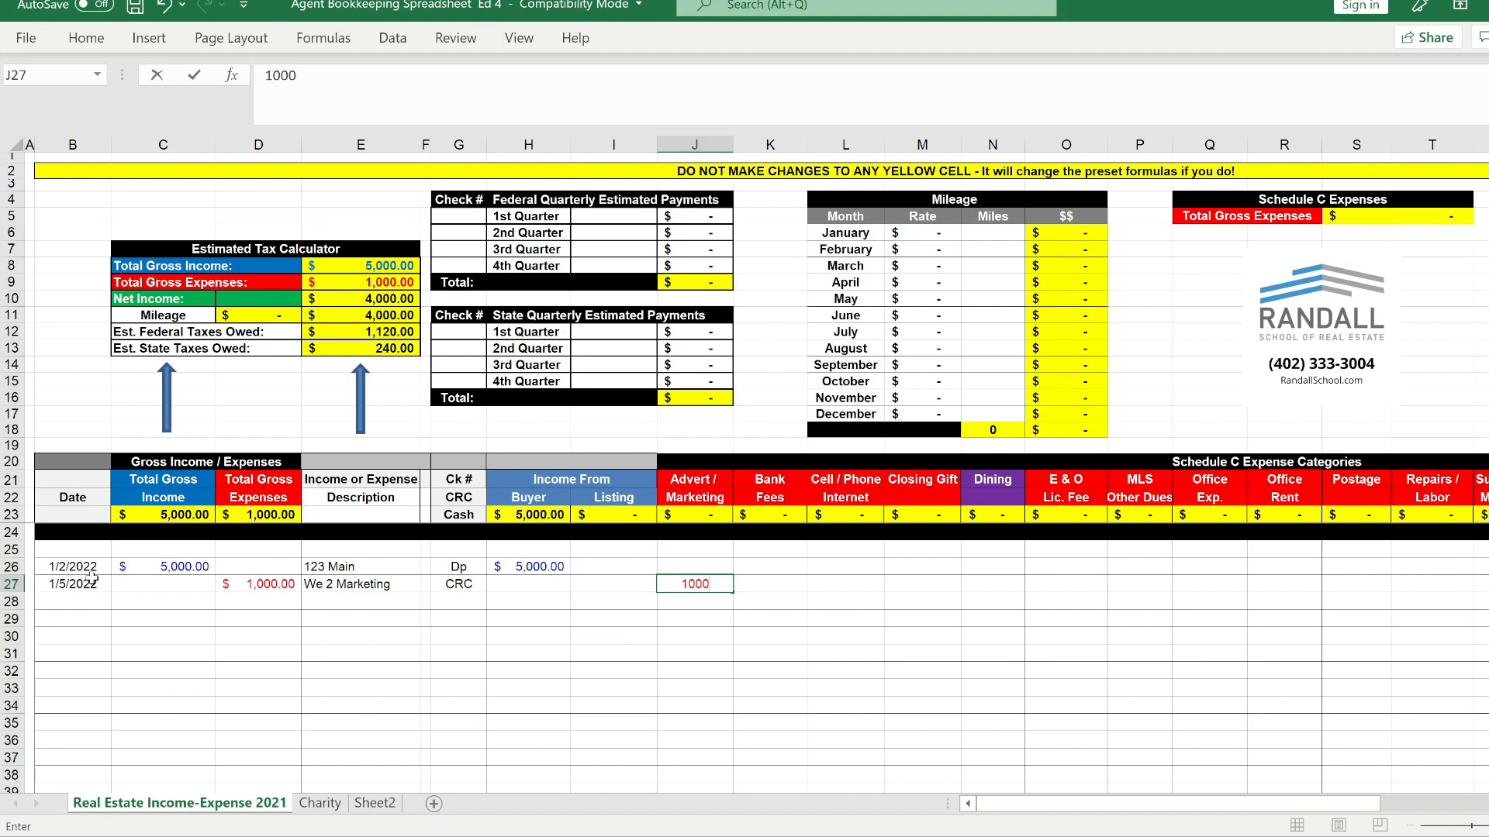
key(Return)
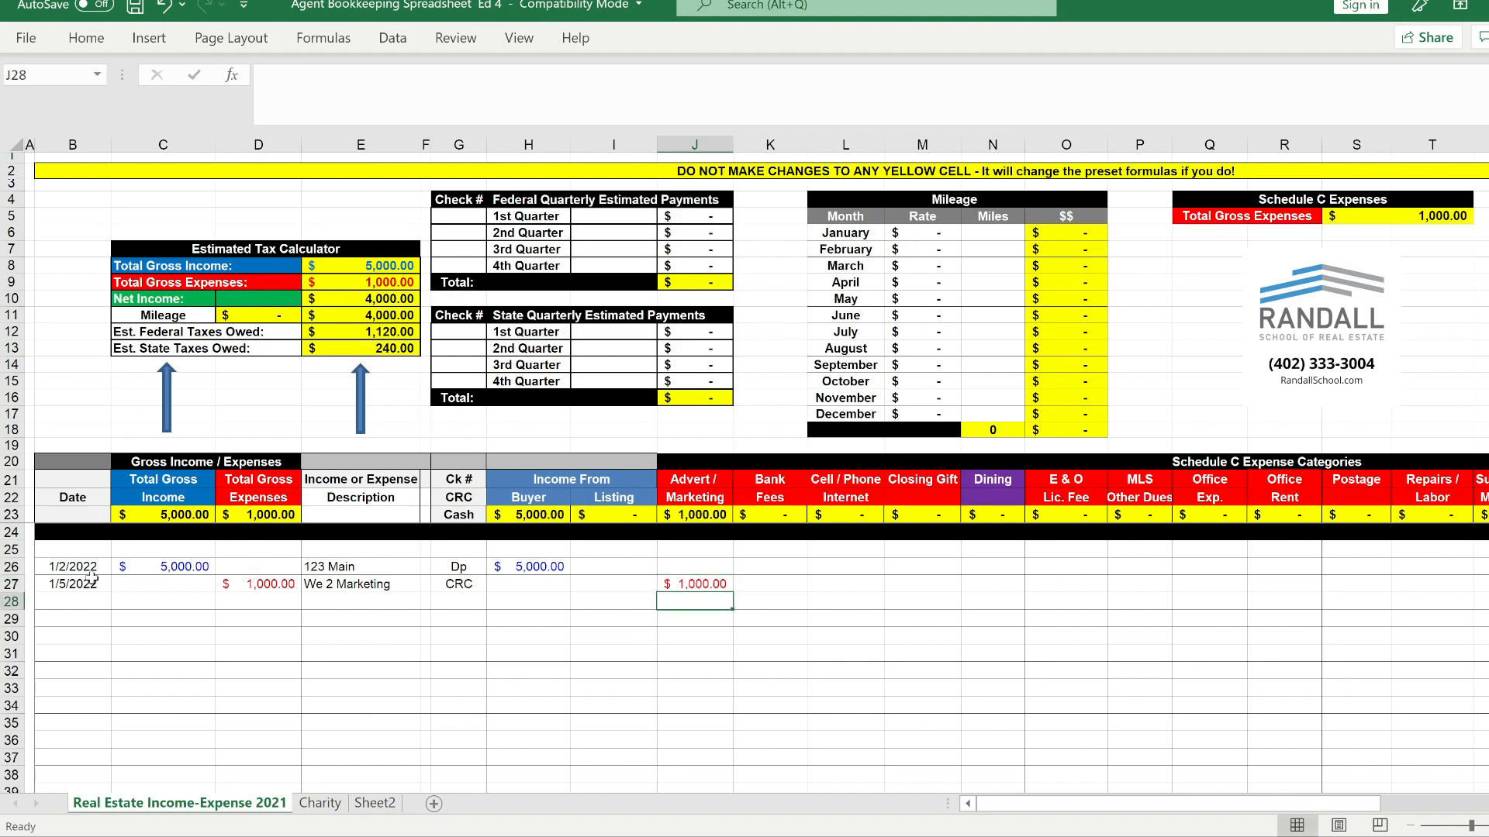
click(232, 651)
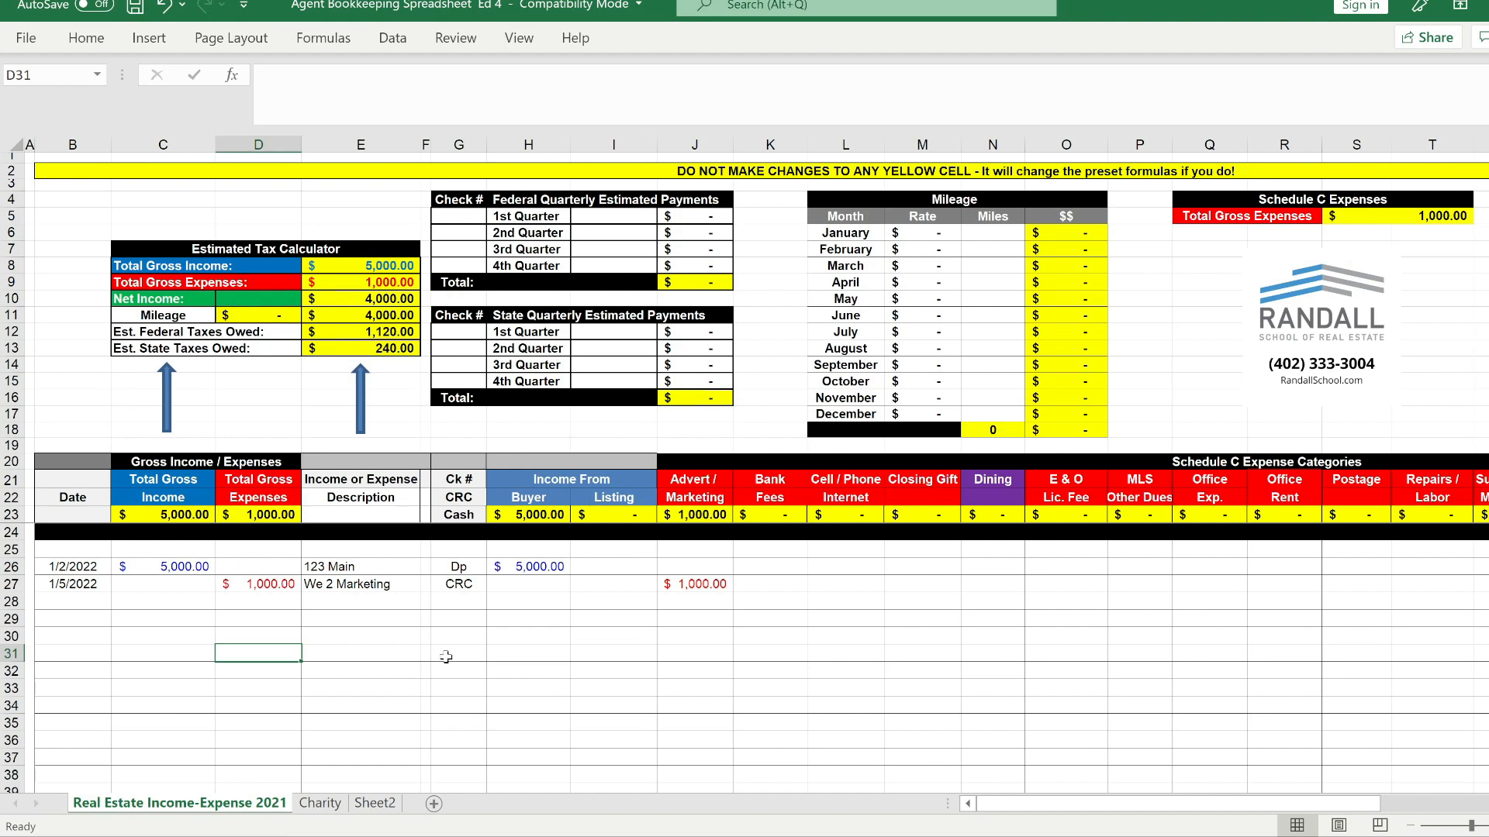
drag(715, 564, 722, 743)
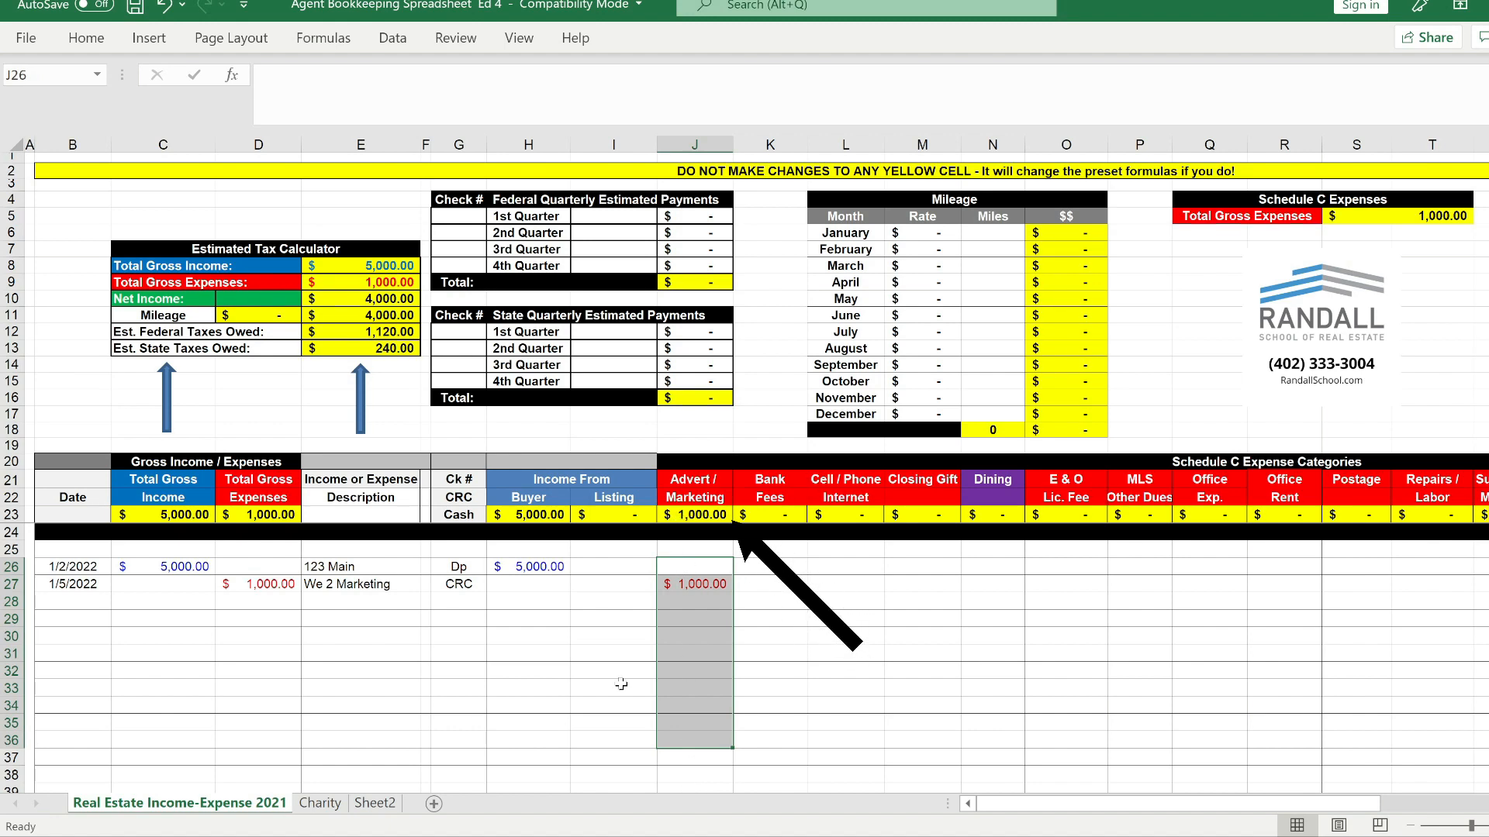
- Start another expense entry in row 28 with the date 1/25/2022 and a total gross expense of 1500
click(68, 602)
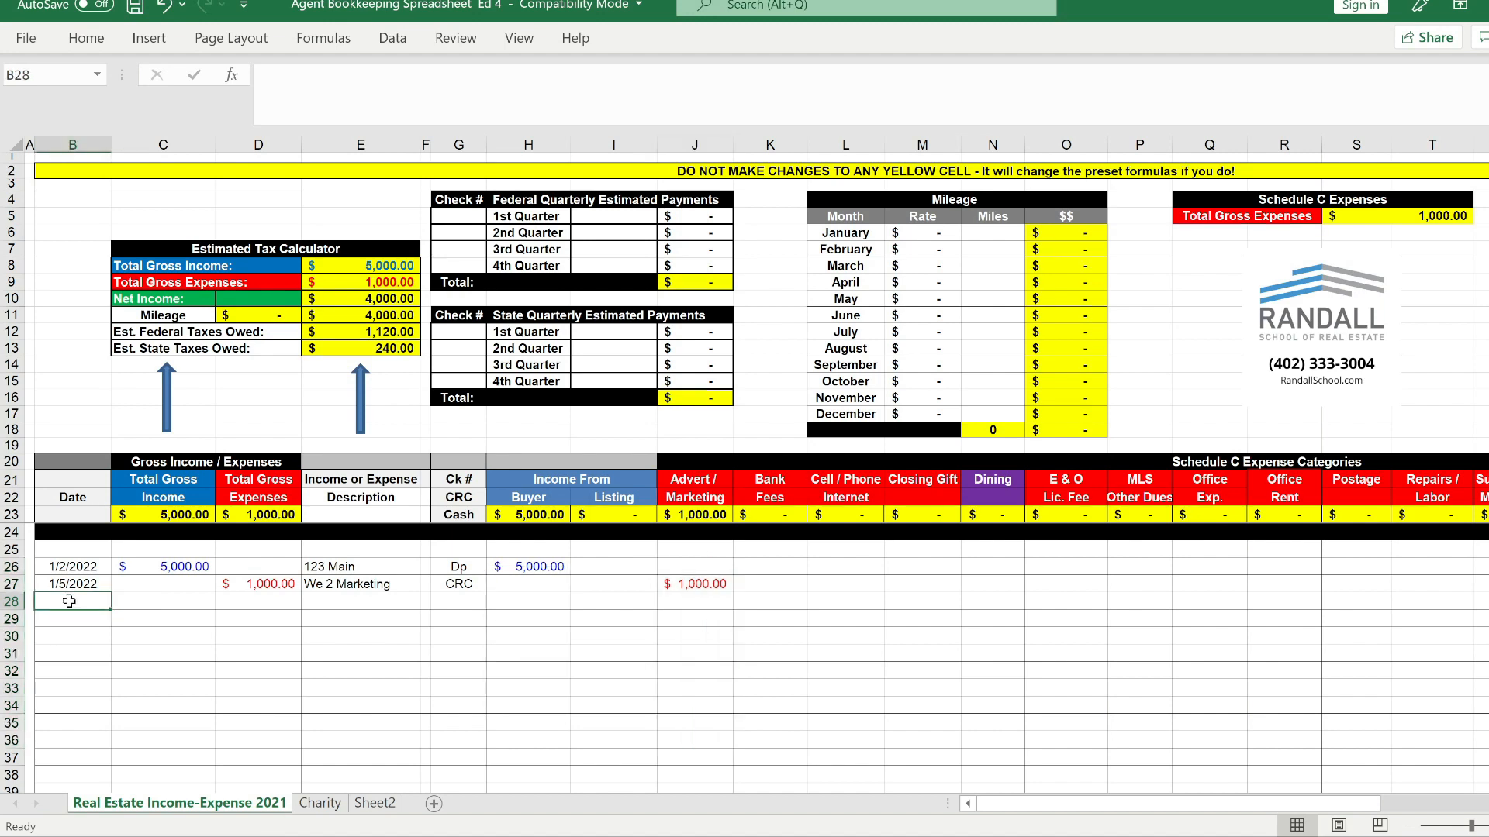
text(1)
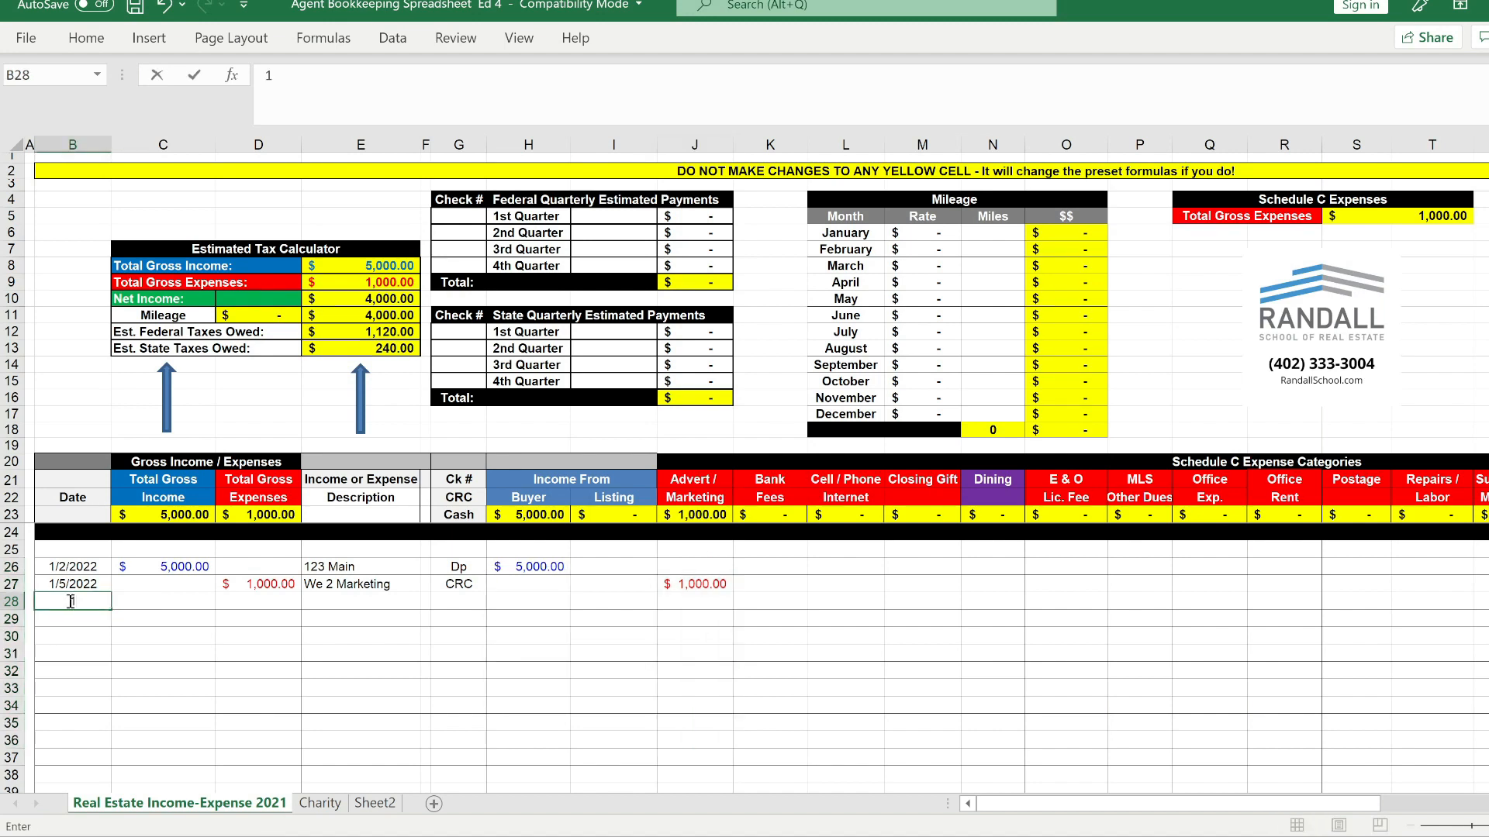
text(/25/2022)
key(Tab)
key(Tab)
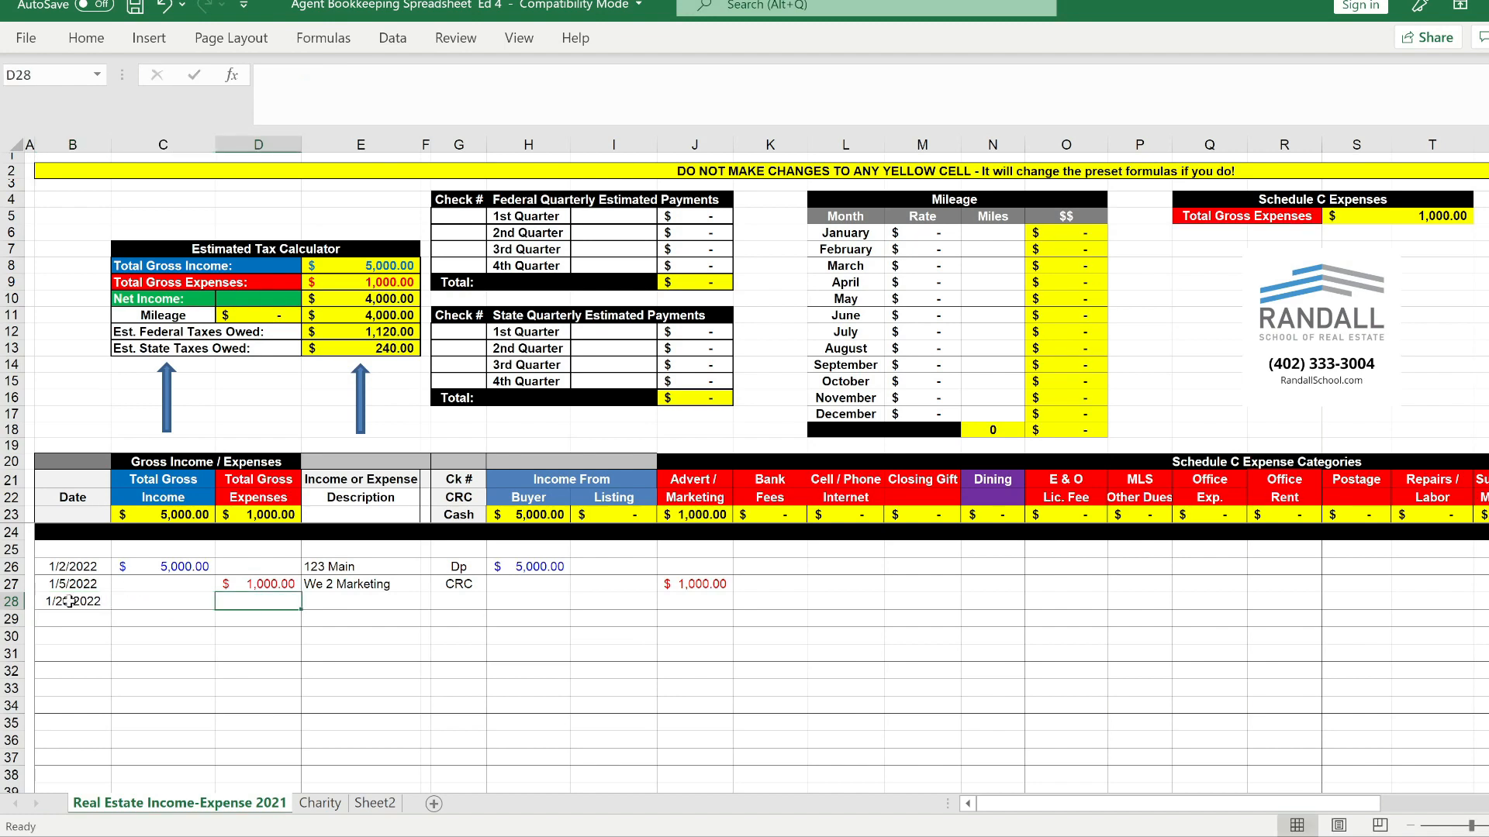
text(1500)
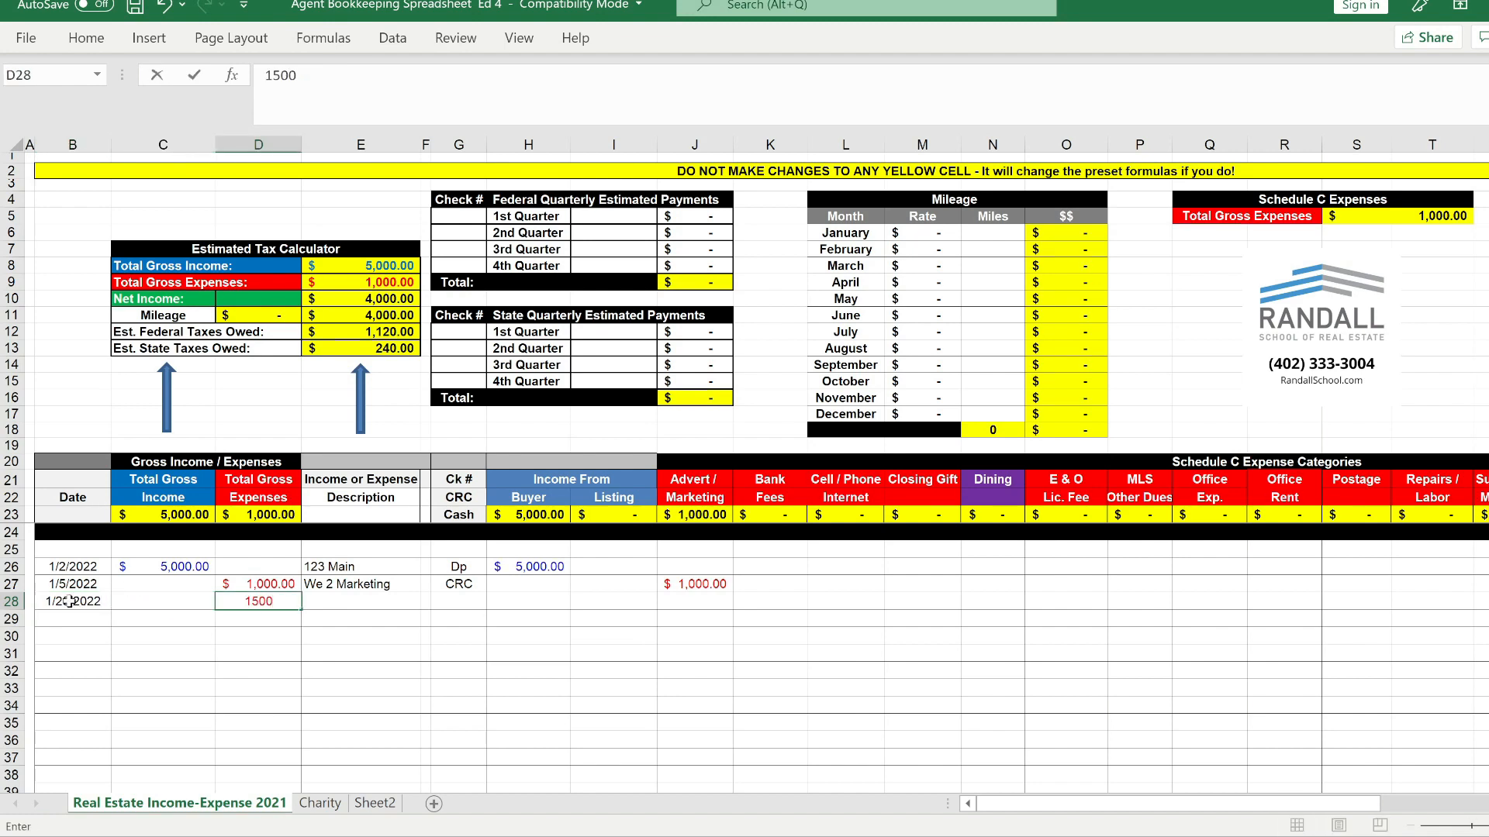
key(Tab)
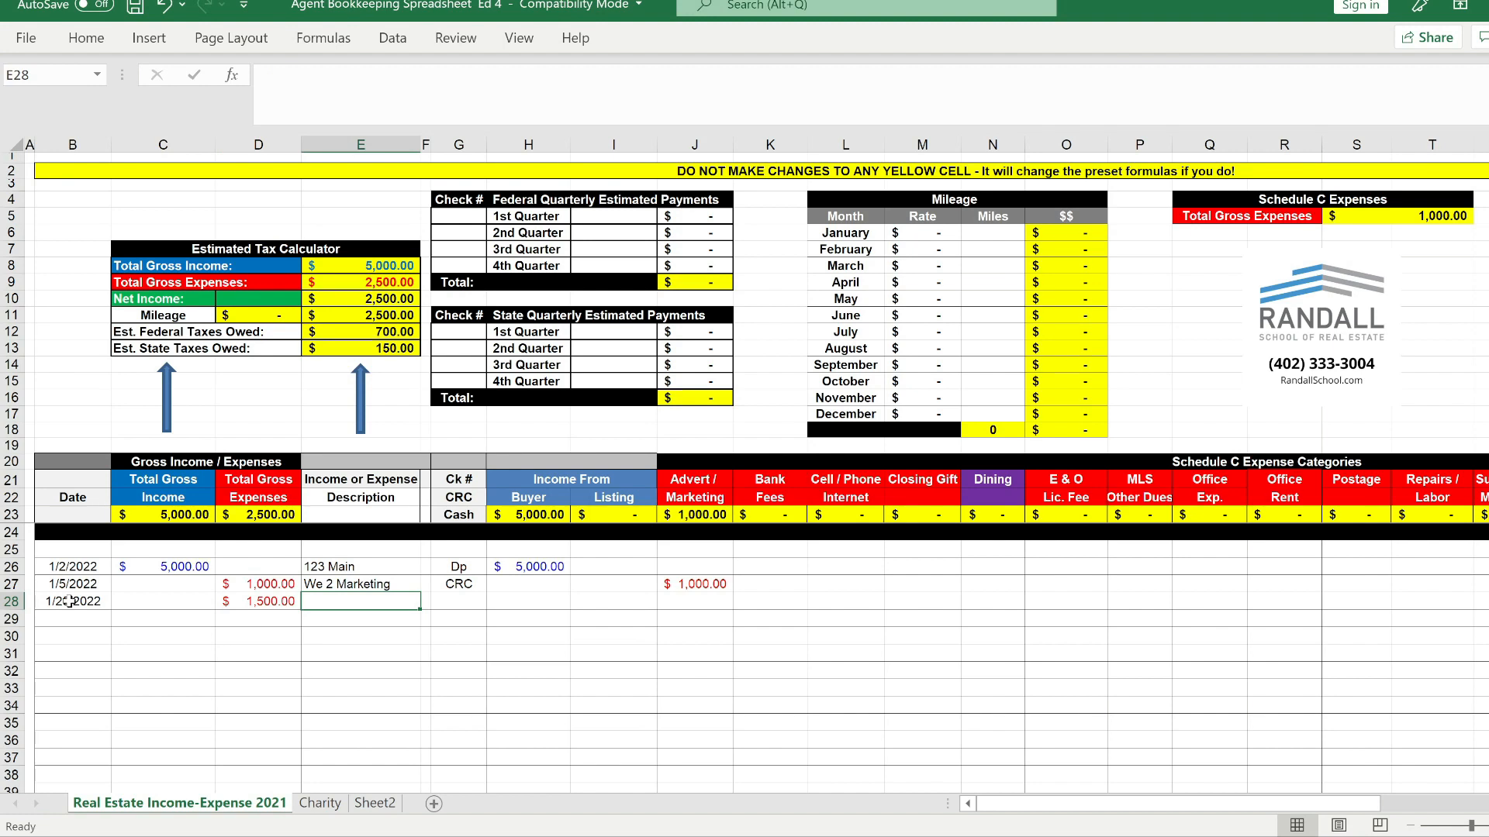
- Describe the row 28 expense as WebBuilder with check number 101, and go to its Advert / Marketing cell
text(Web)
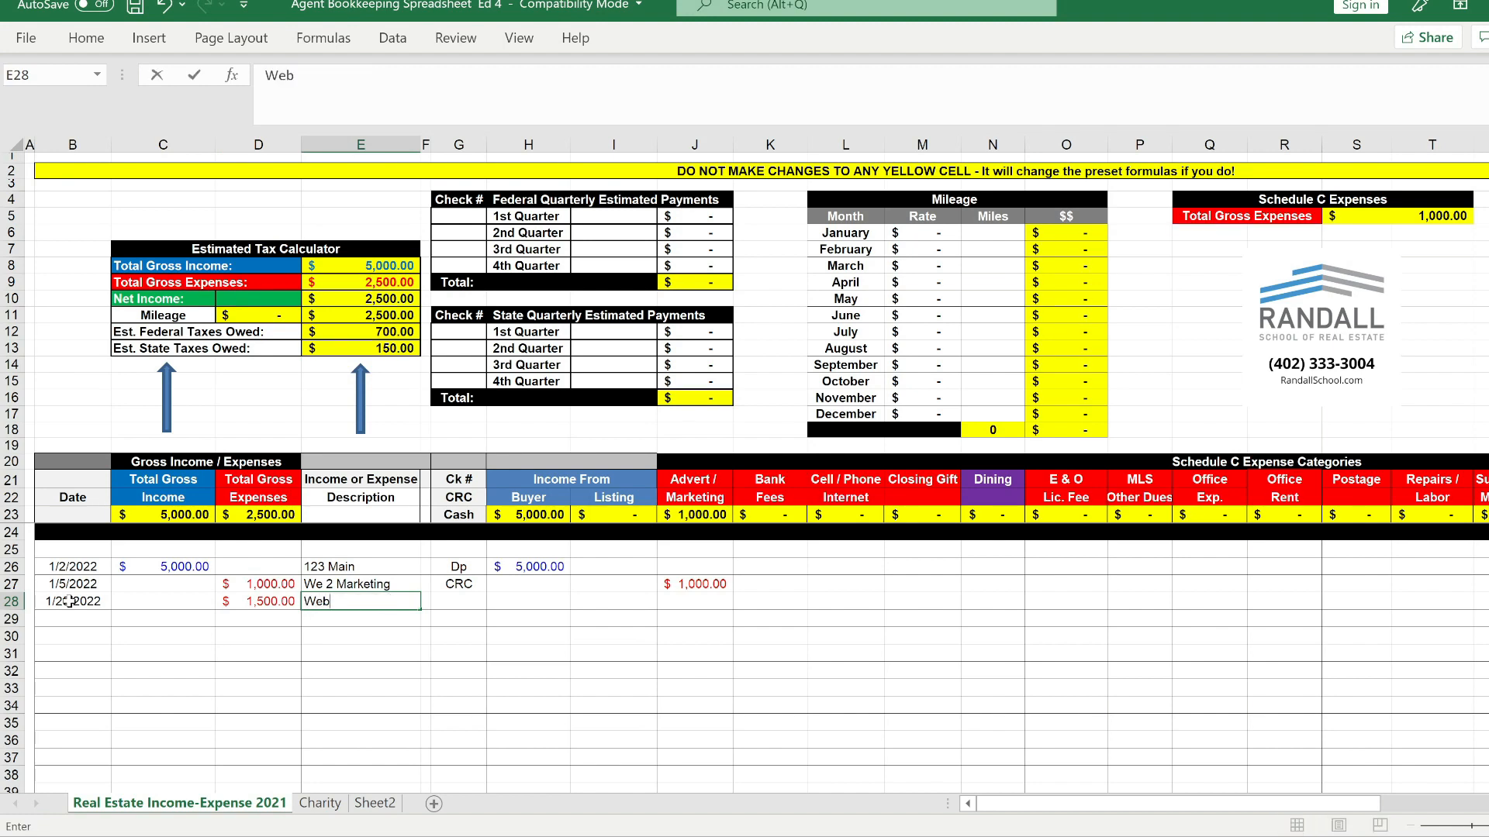
text(Builder)
key(Tab)
key(Tab)
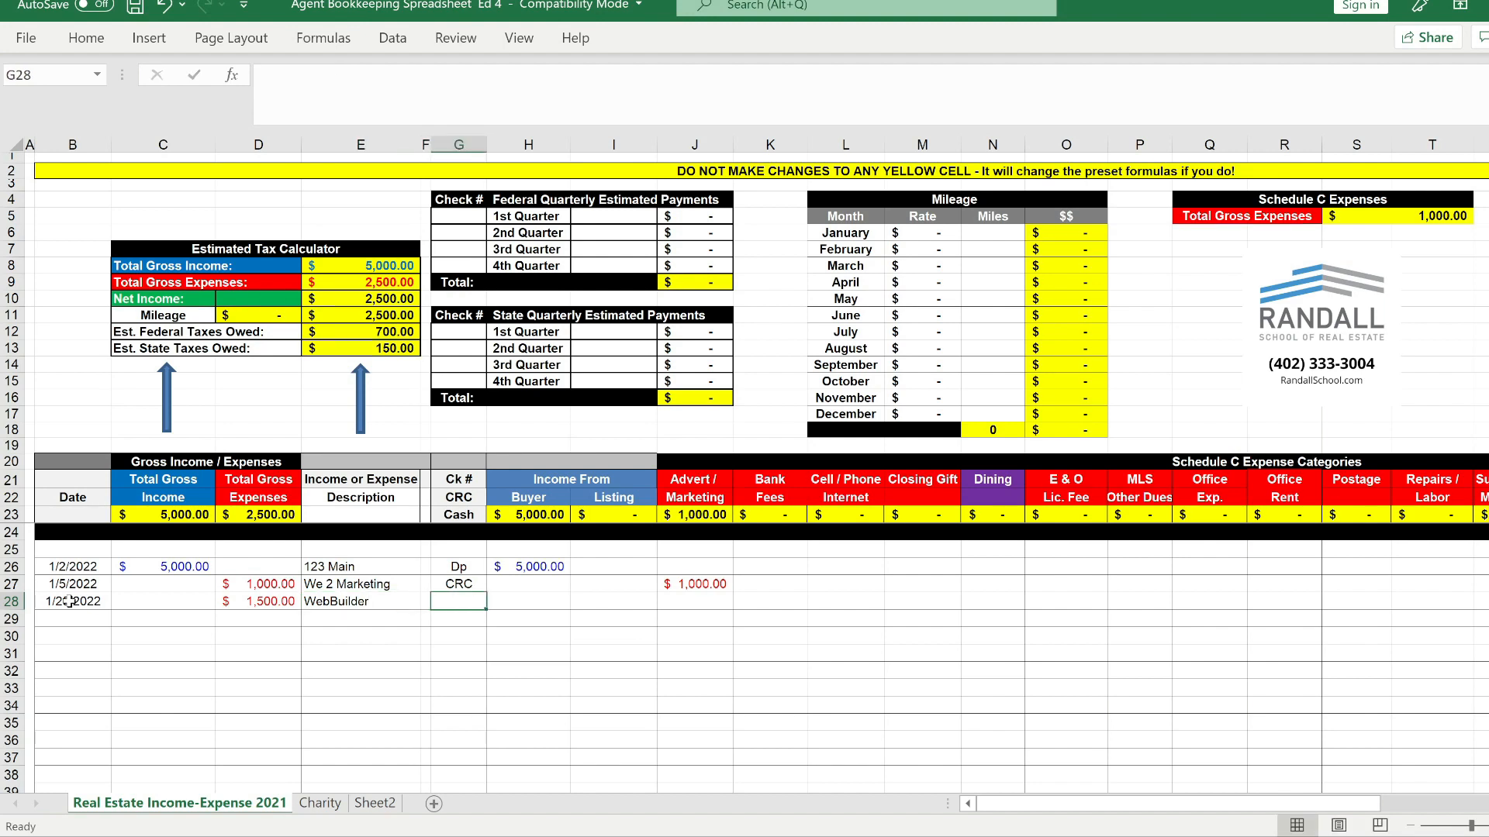
text(101)
key(Tab)
key(Tab)
key(Tab)
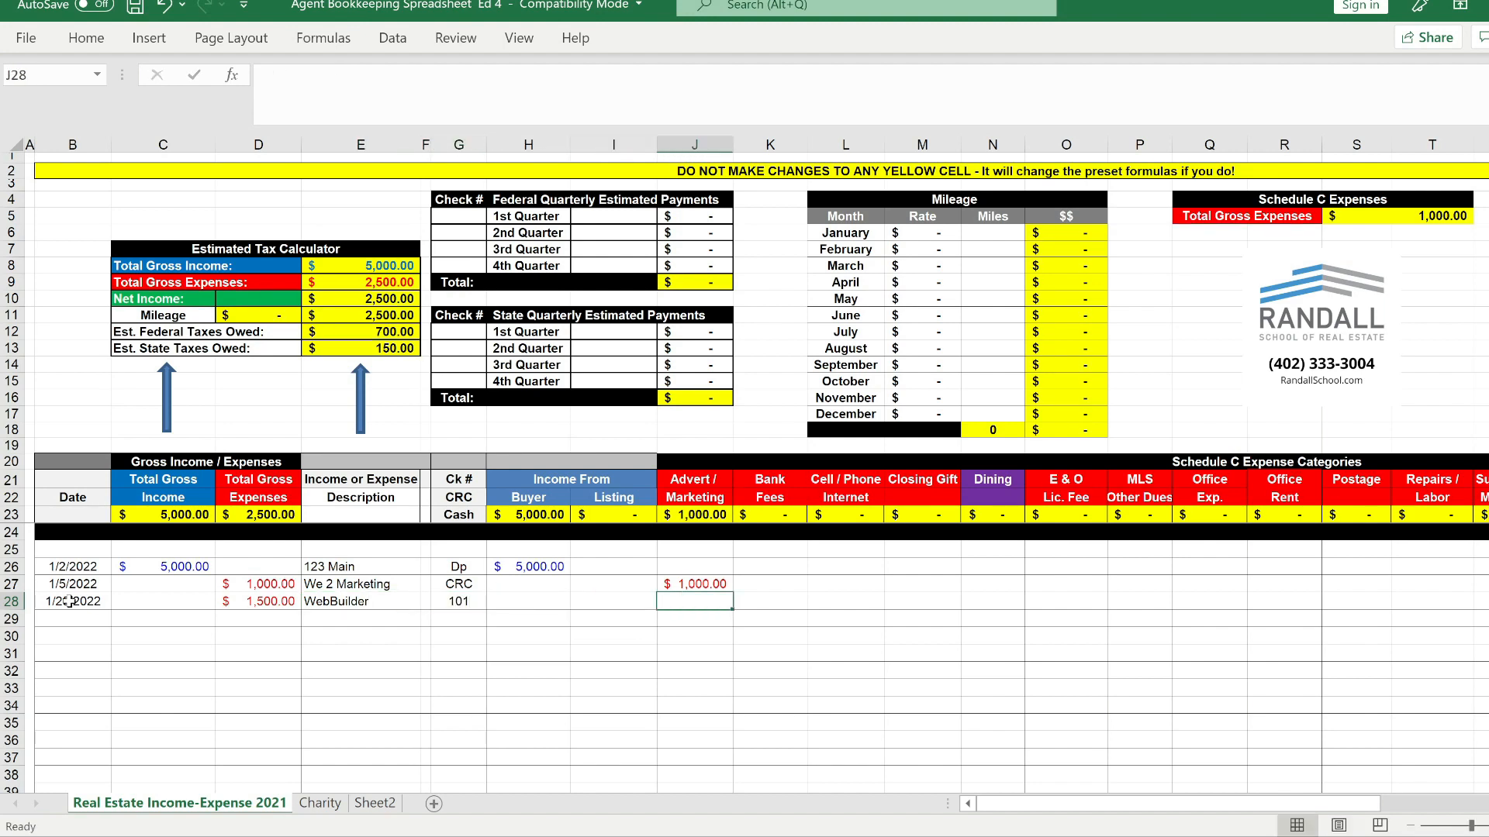
- Categorize the WebBuilder expense by entering 1500 under Web Costs in row 28
key(Tab)
key(Tab)
key(Tab)
key(Tab)
key(Tab)
key(Tab)
key(Tab)
key(Tab)
key(Tab)
key(Tab)
key(Tab)
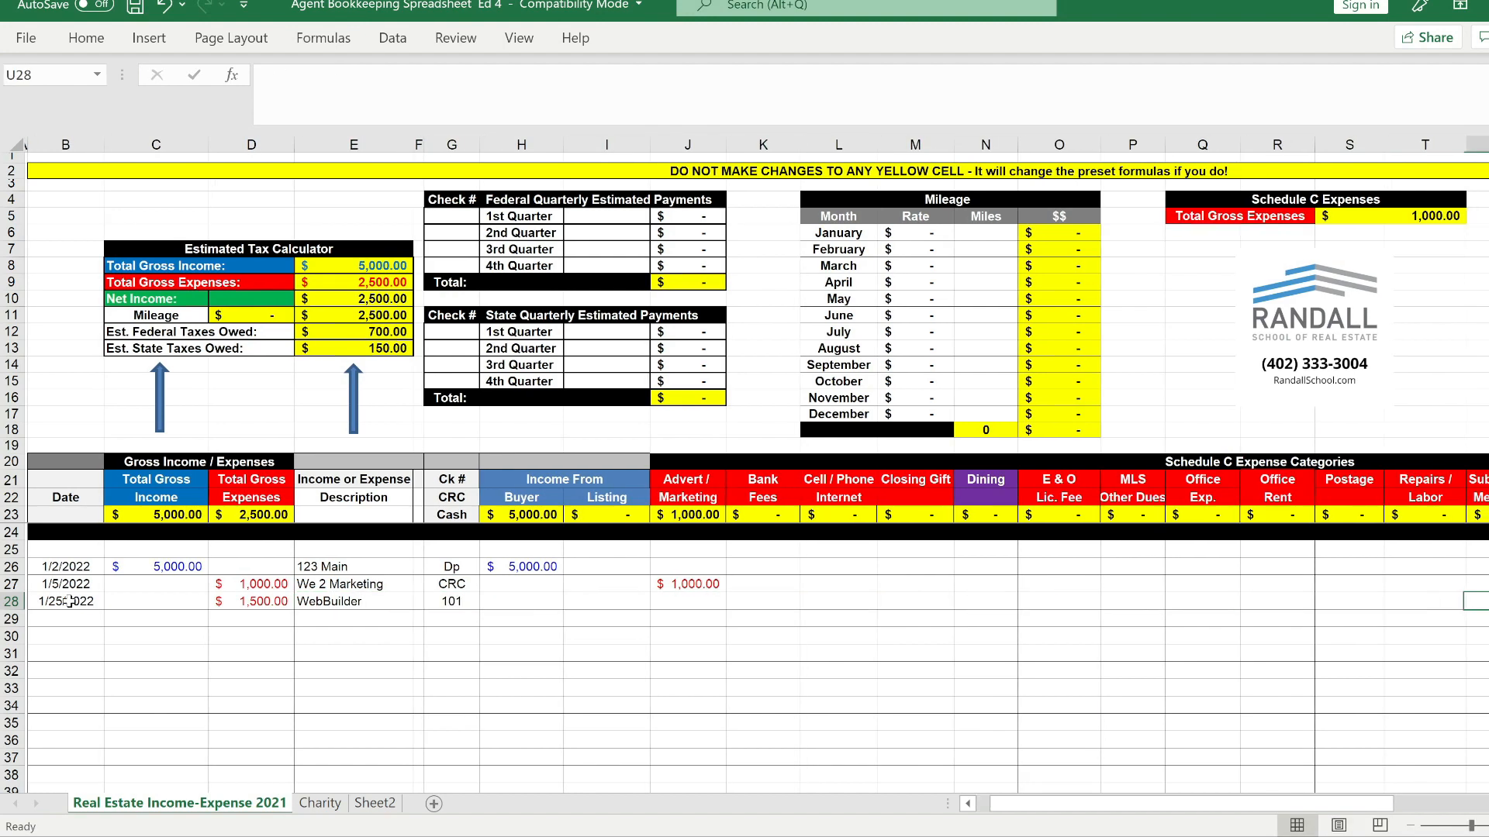
key(Tab)
key(Tab)
key(Tab)
key(Tab)
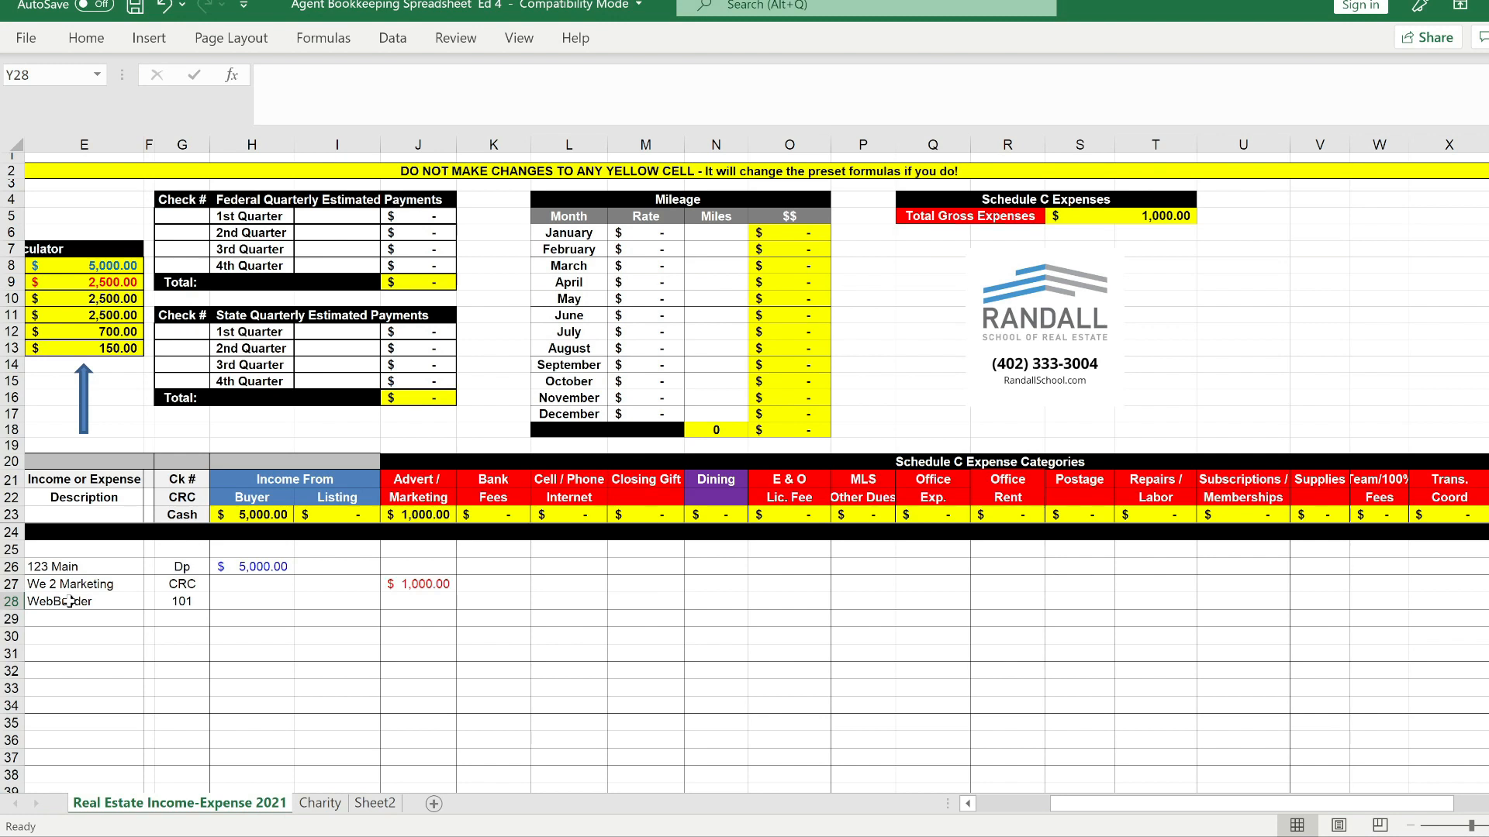
text(1500)
key(Return)
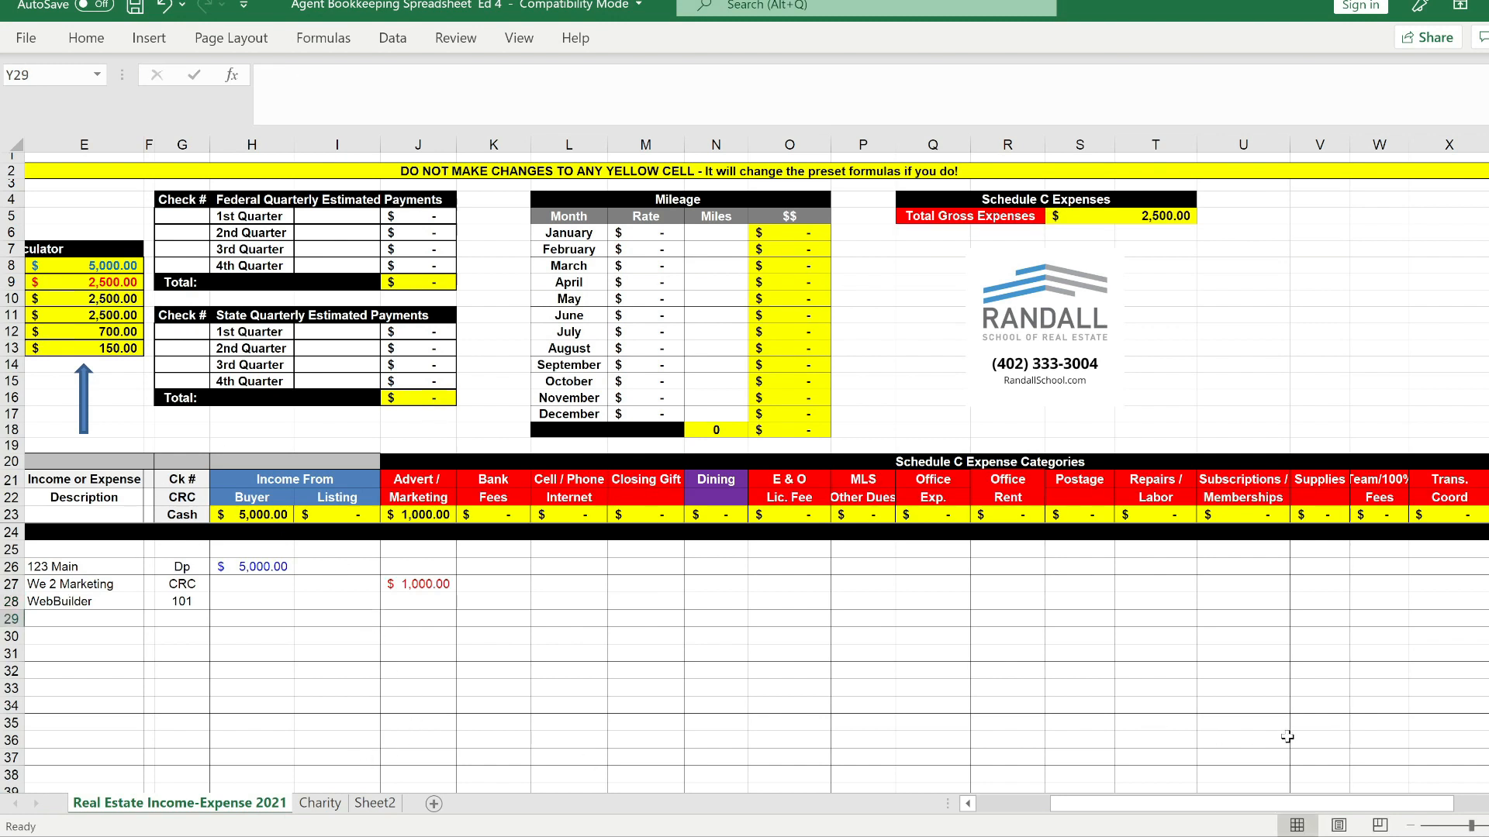
- Auto-fit the width of the Web Costs column (column Y) to its contents
drag(1255, 806, 1292, 812)
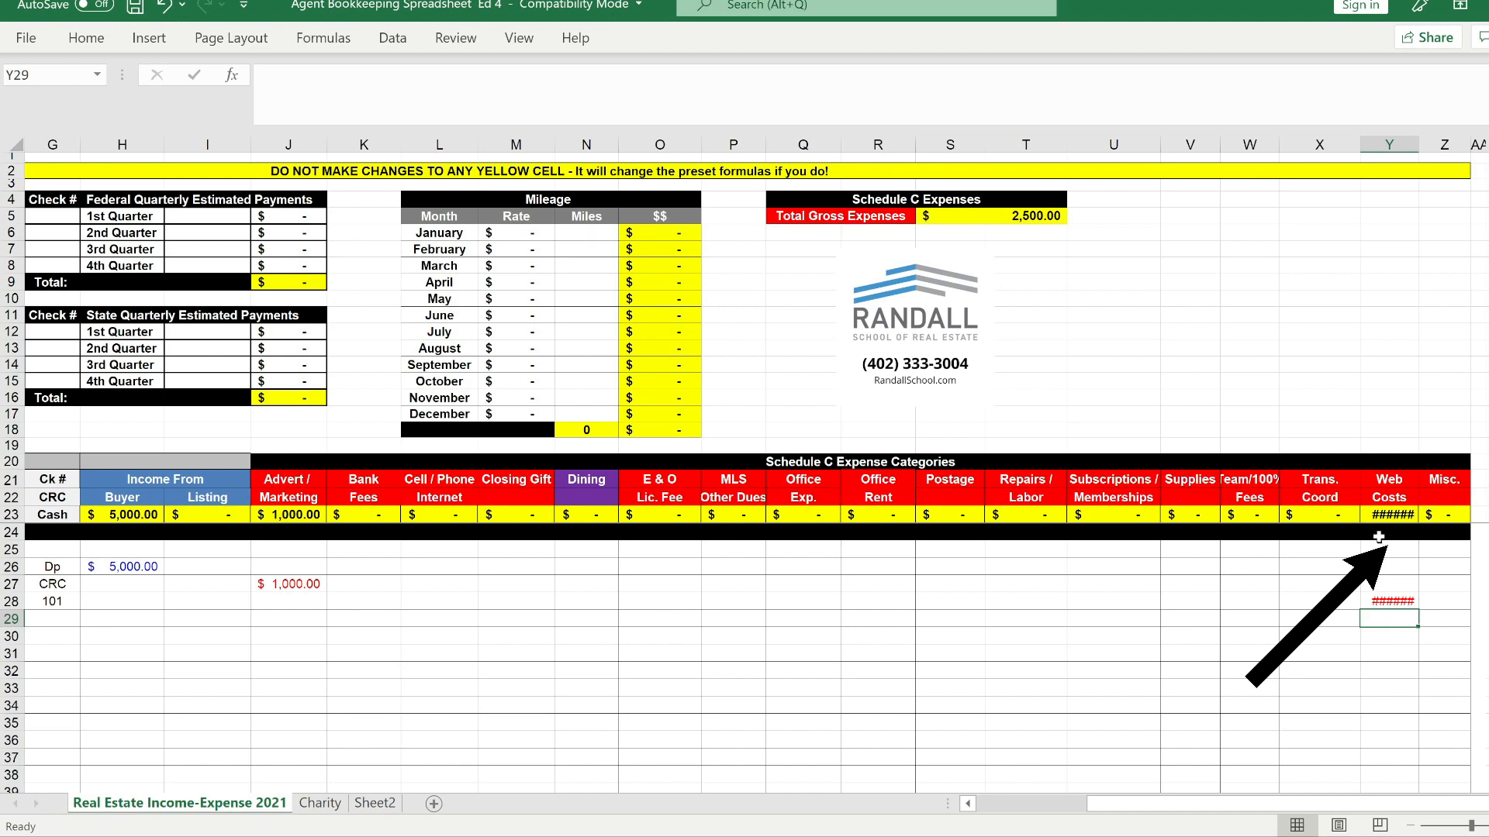
double_click(1419, 143)
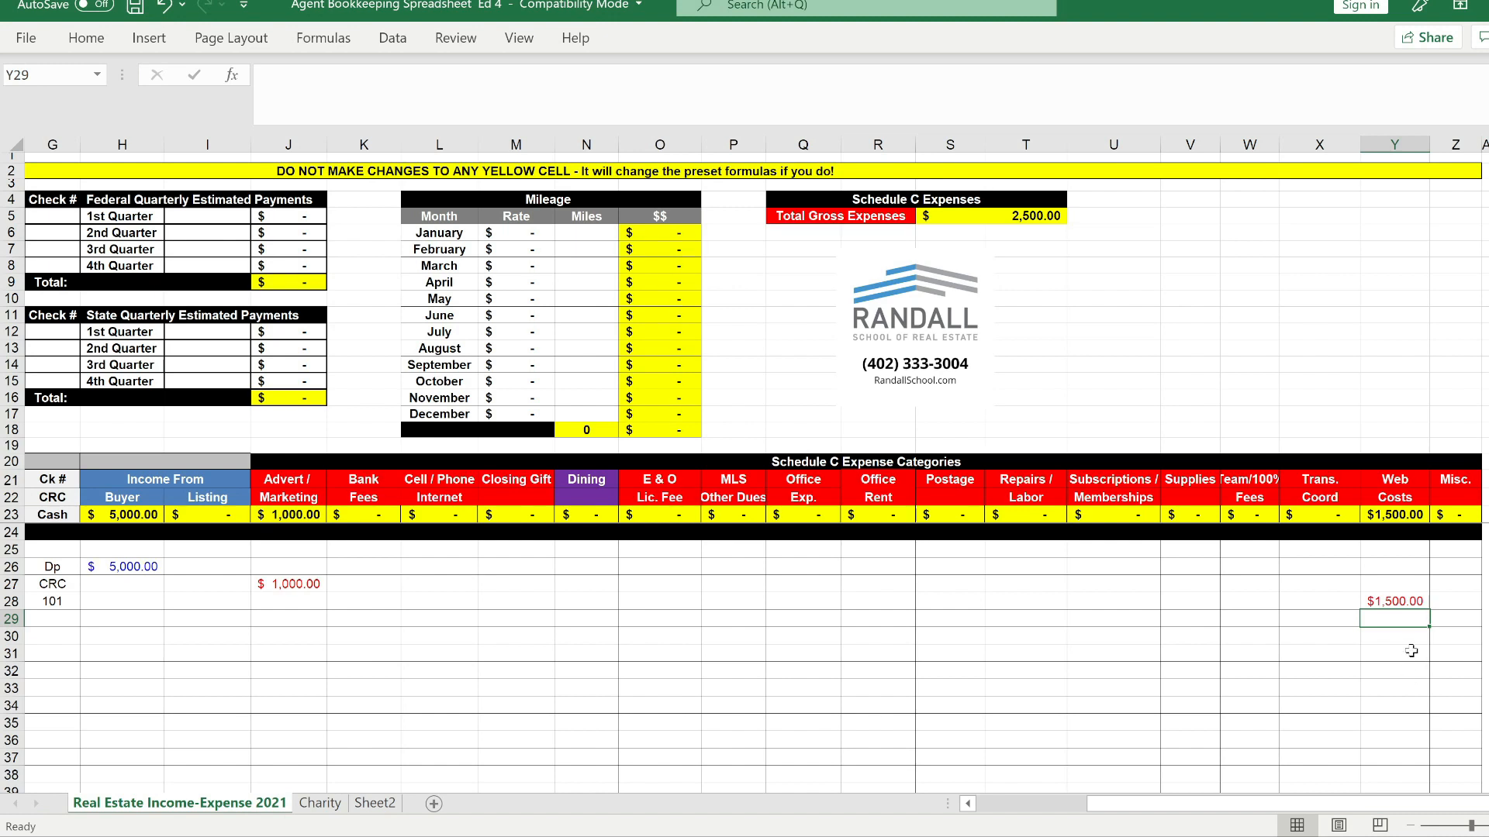
mouse_move(1388, 565)
mouse_down()
mouse_move(1411, 688)
mouse_move(1393, 767)
mouse_up()
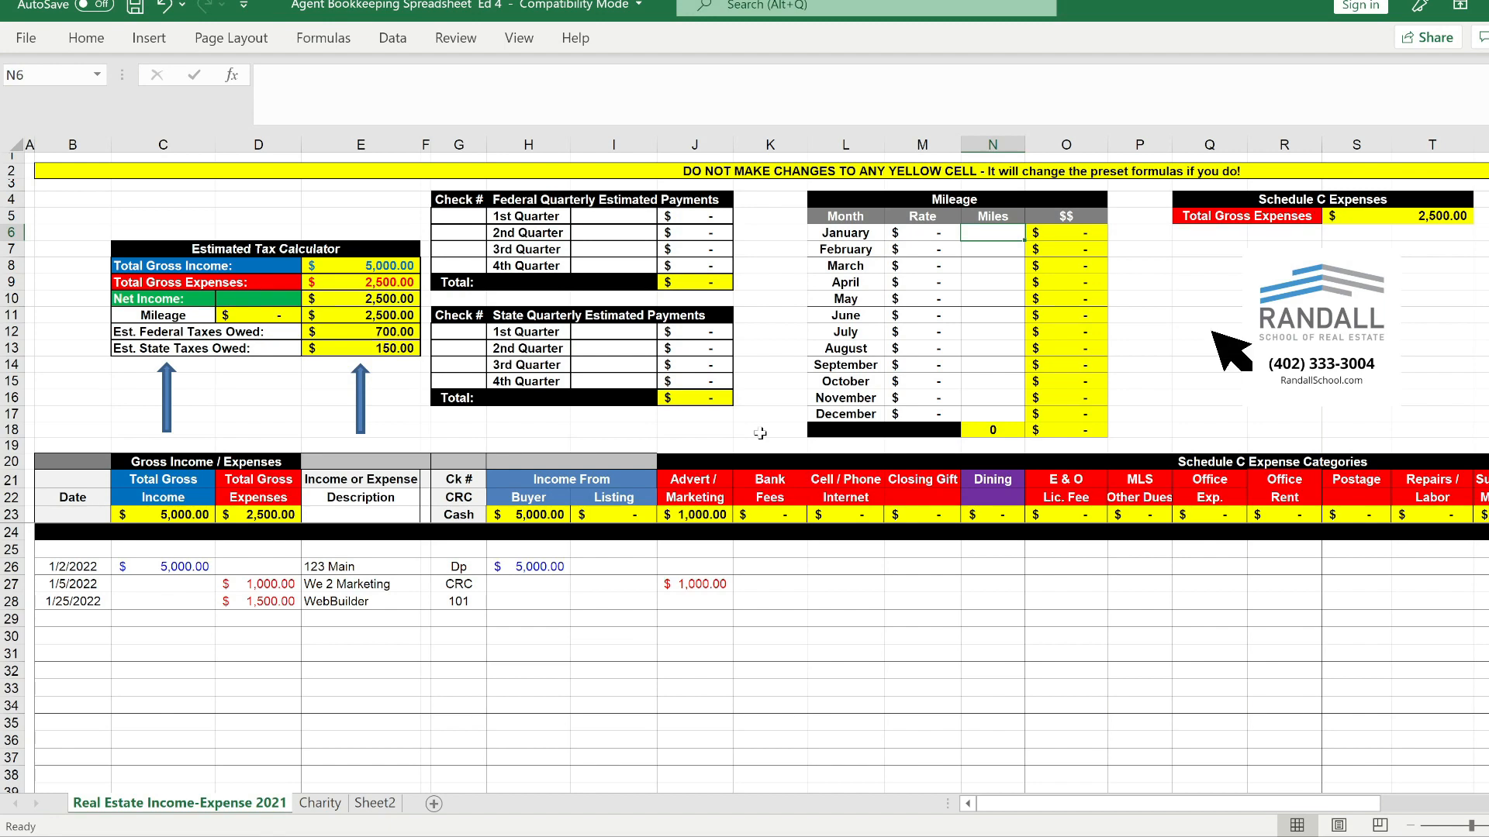
- Log January in the Mileage table with 1250 miles at a rate of .565
text(1250)
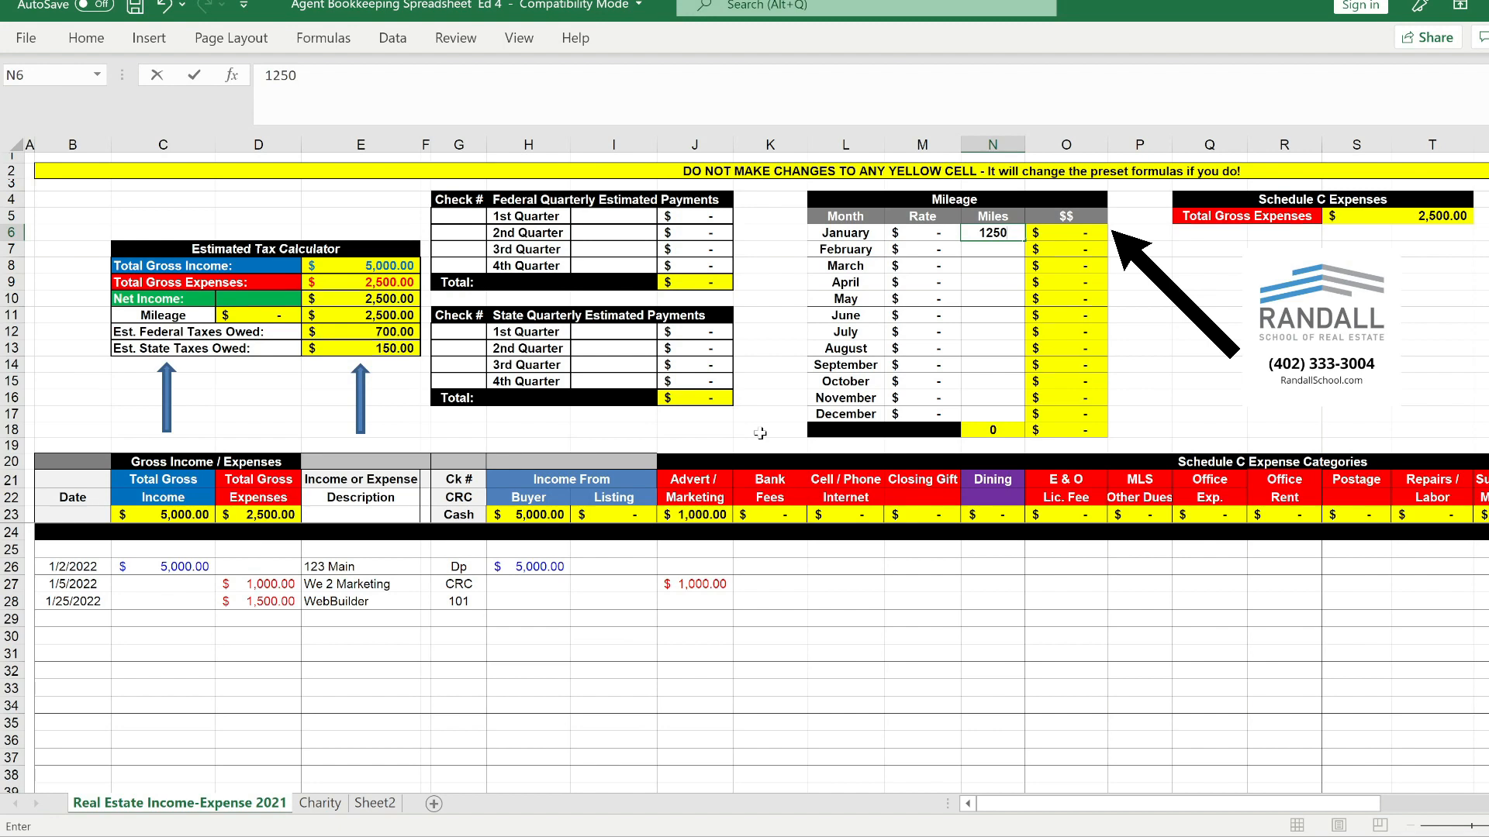
key(Left)
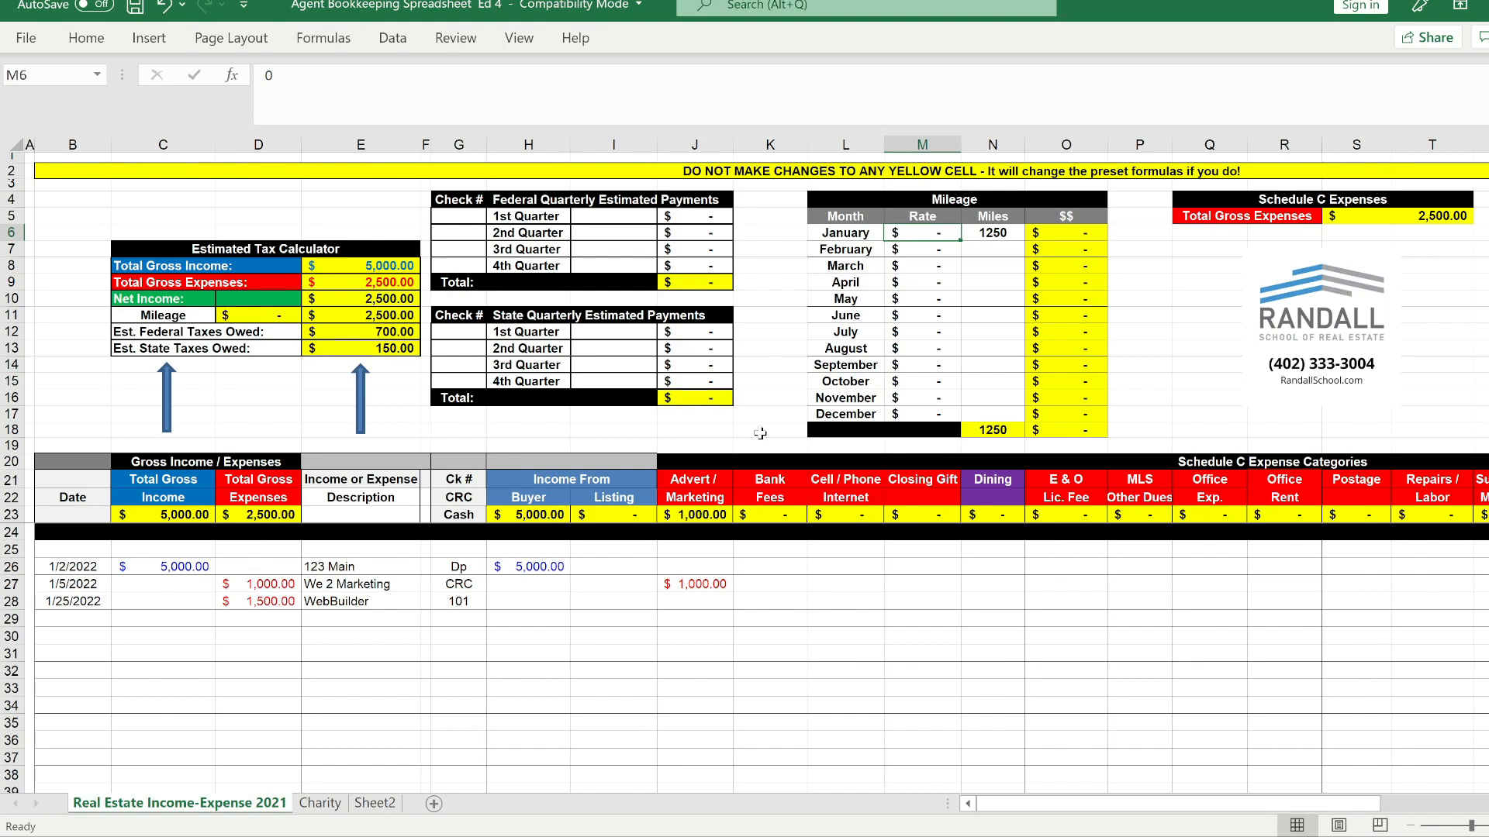
text(.565)
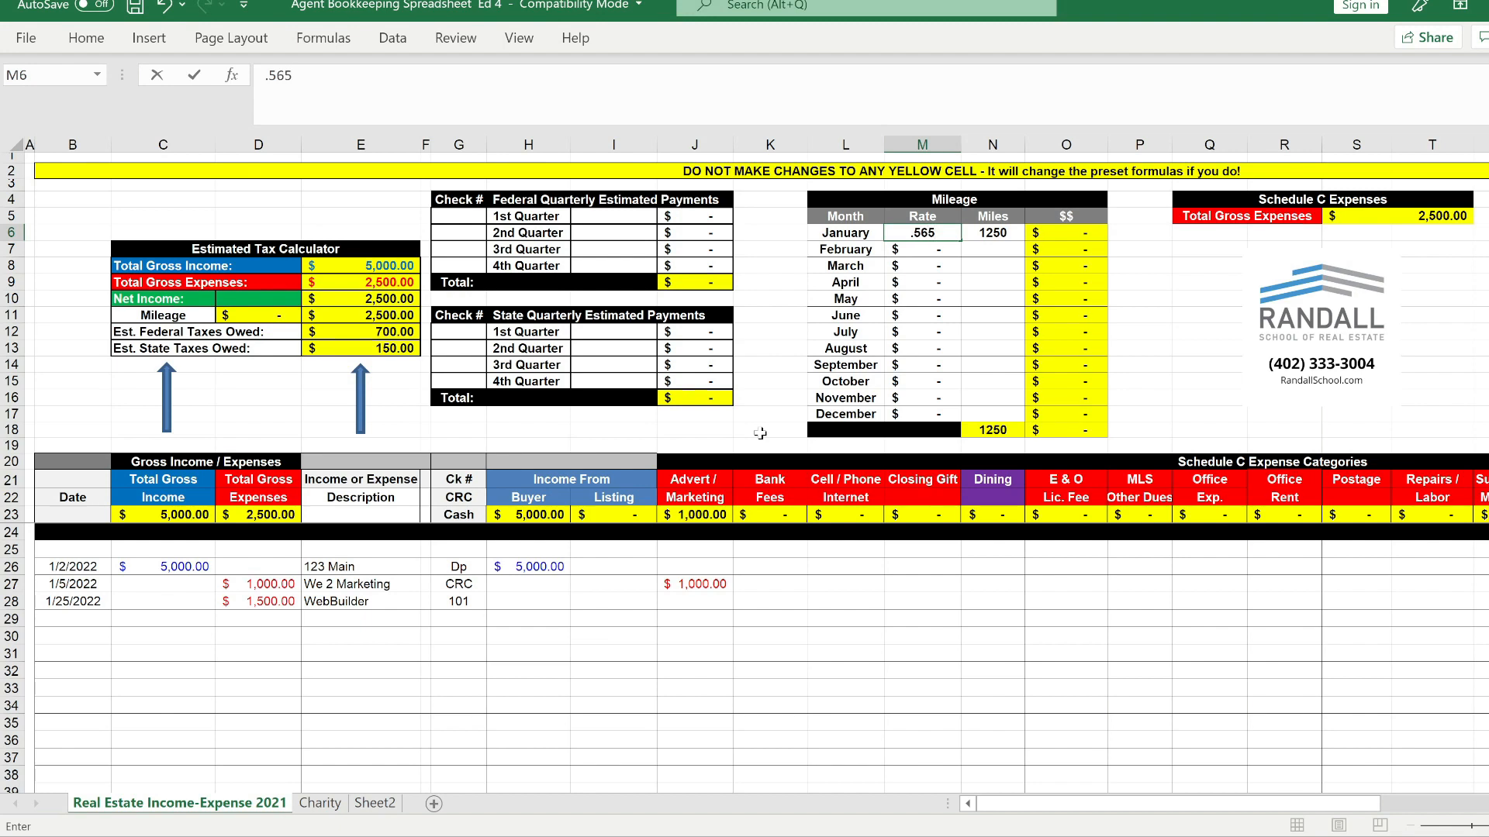
key(Tab)
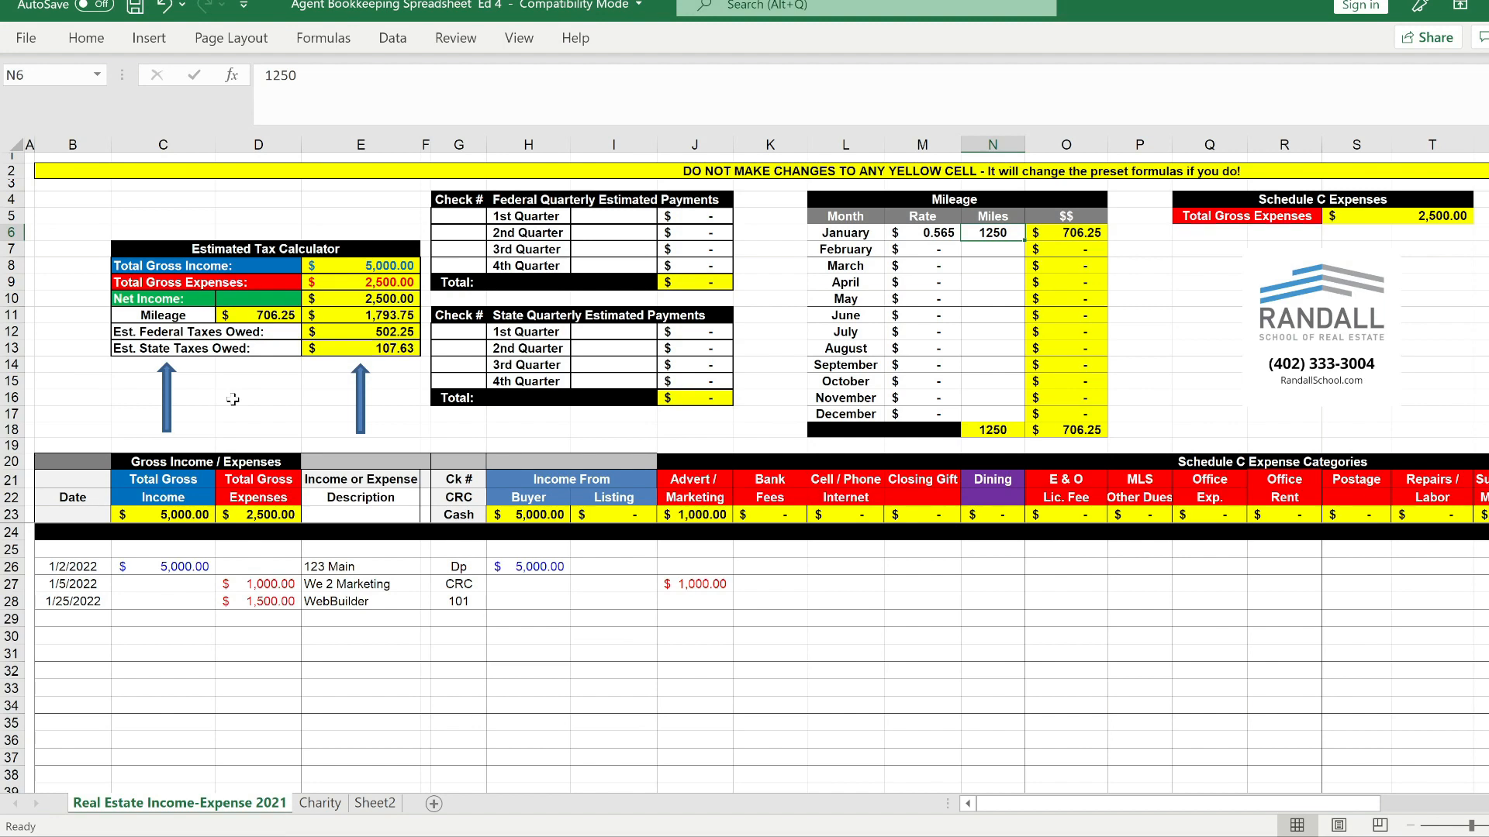
- Log February in the Mileage table with 500 miles at a rate of .565
click(985, 250)
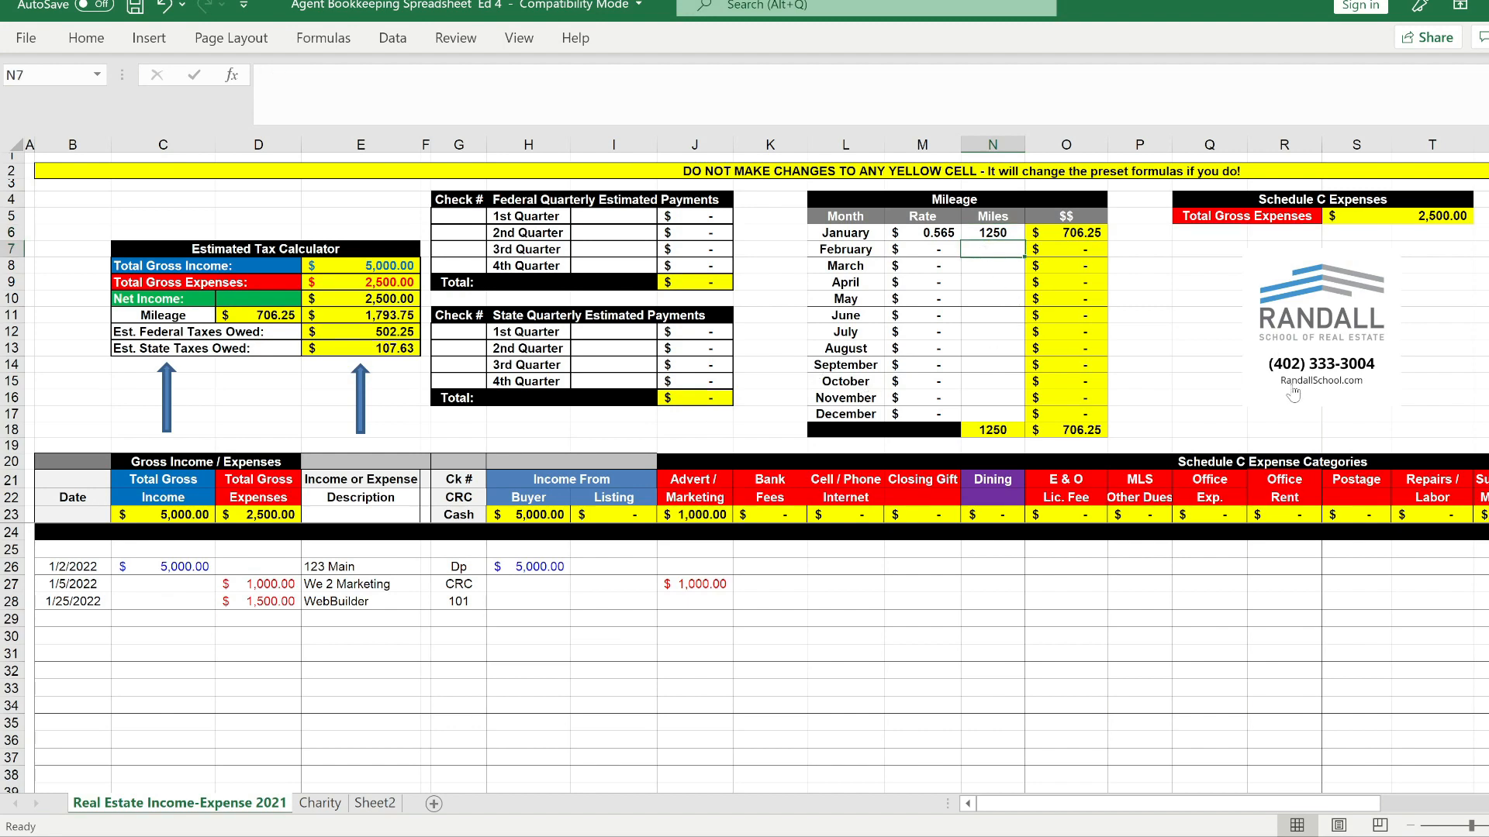
text(500)
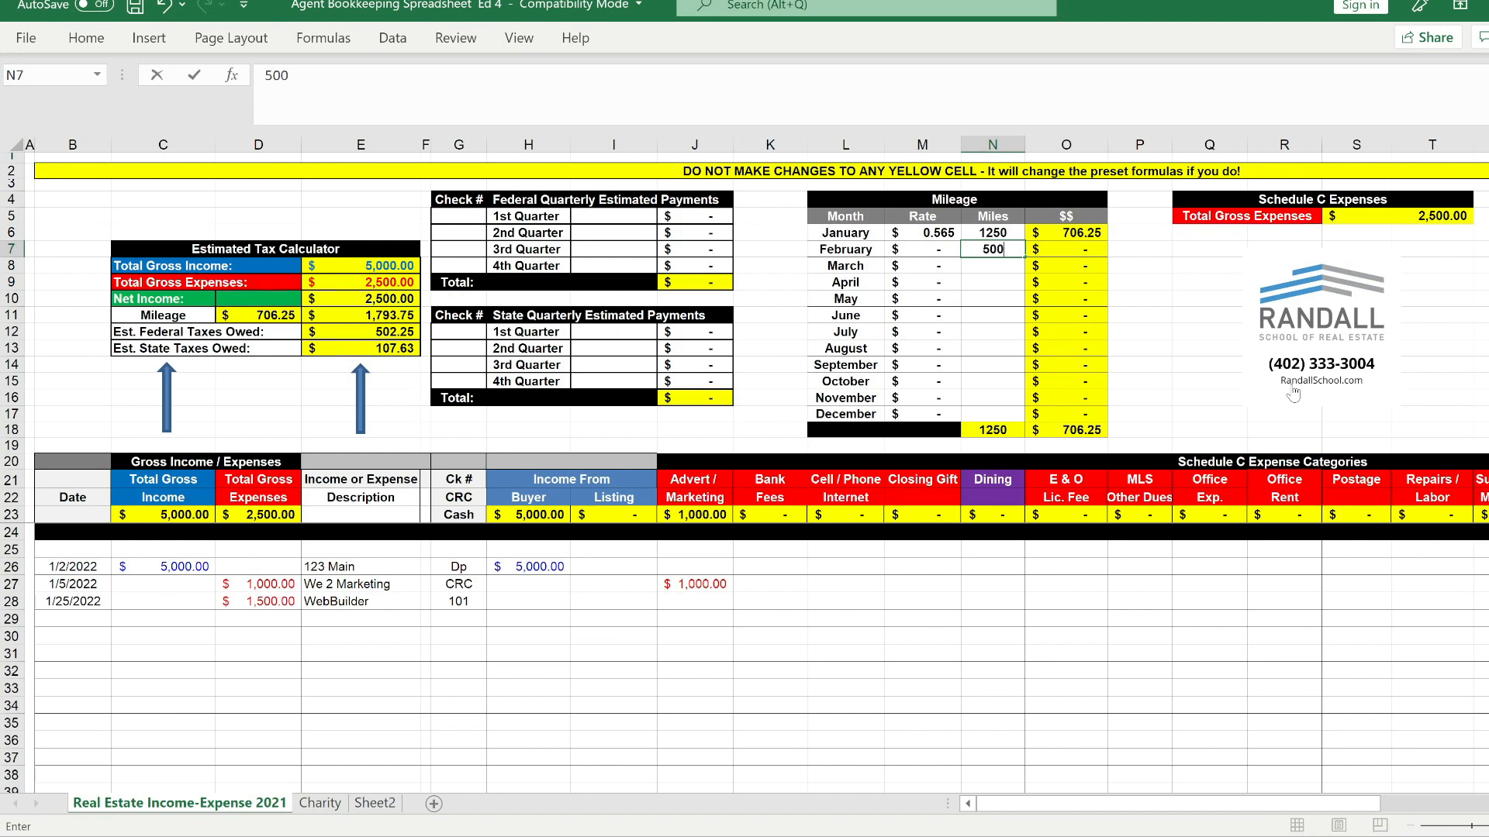
key(Left)
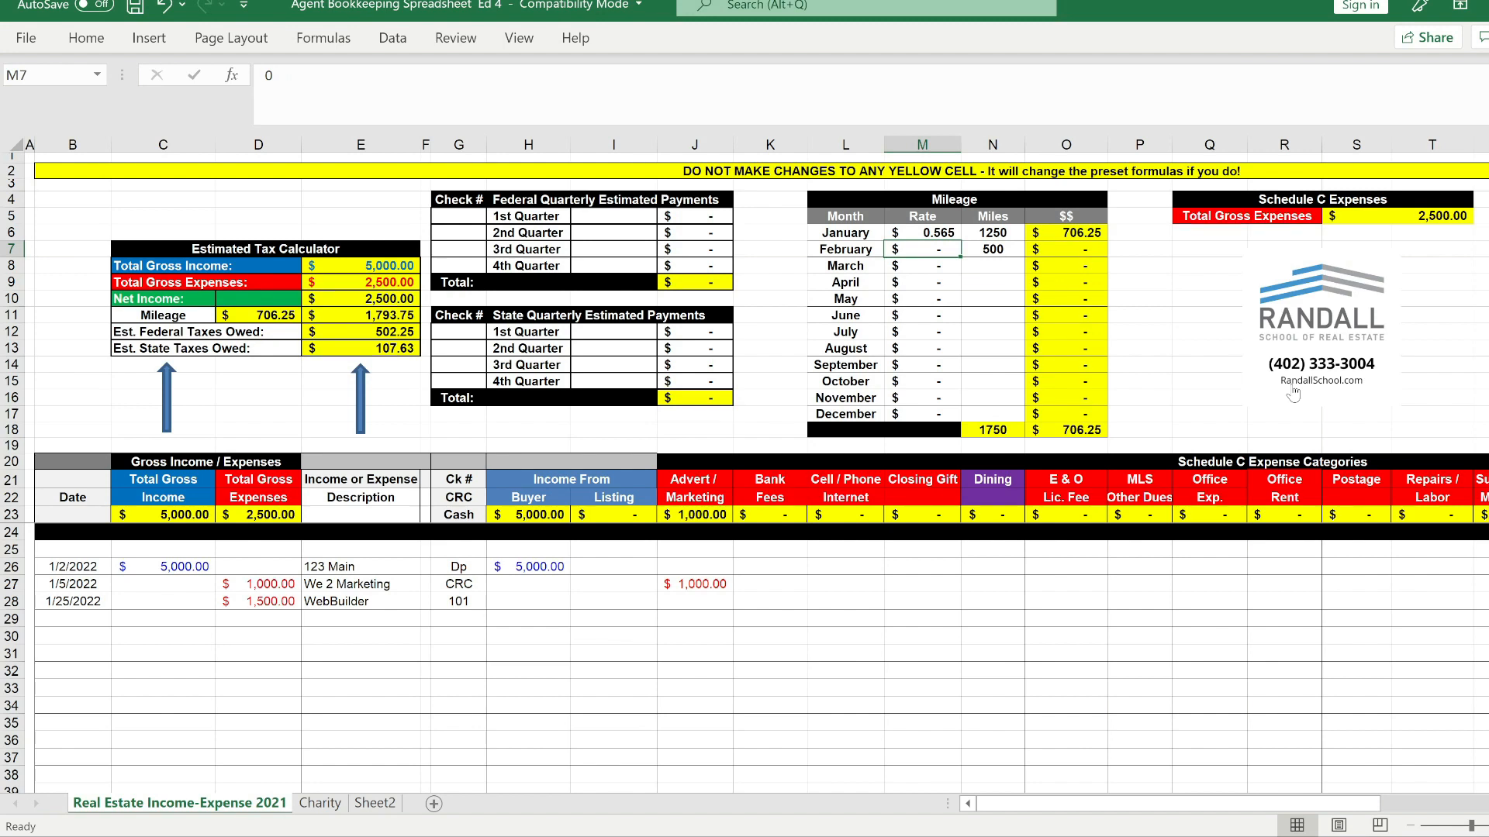
text(.565)
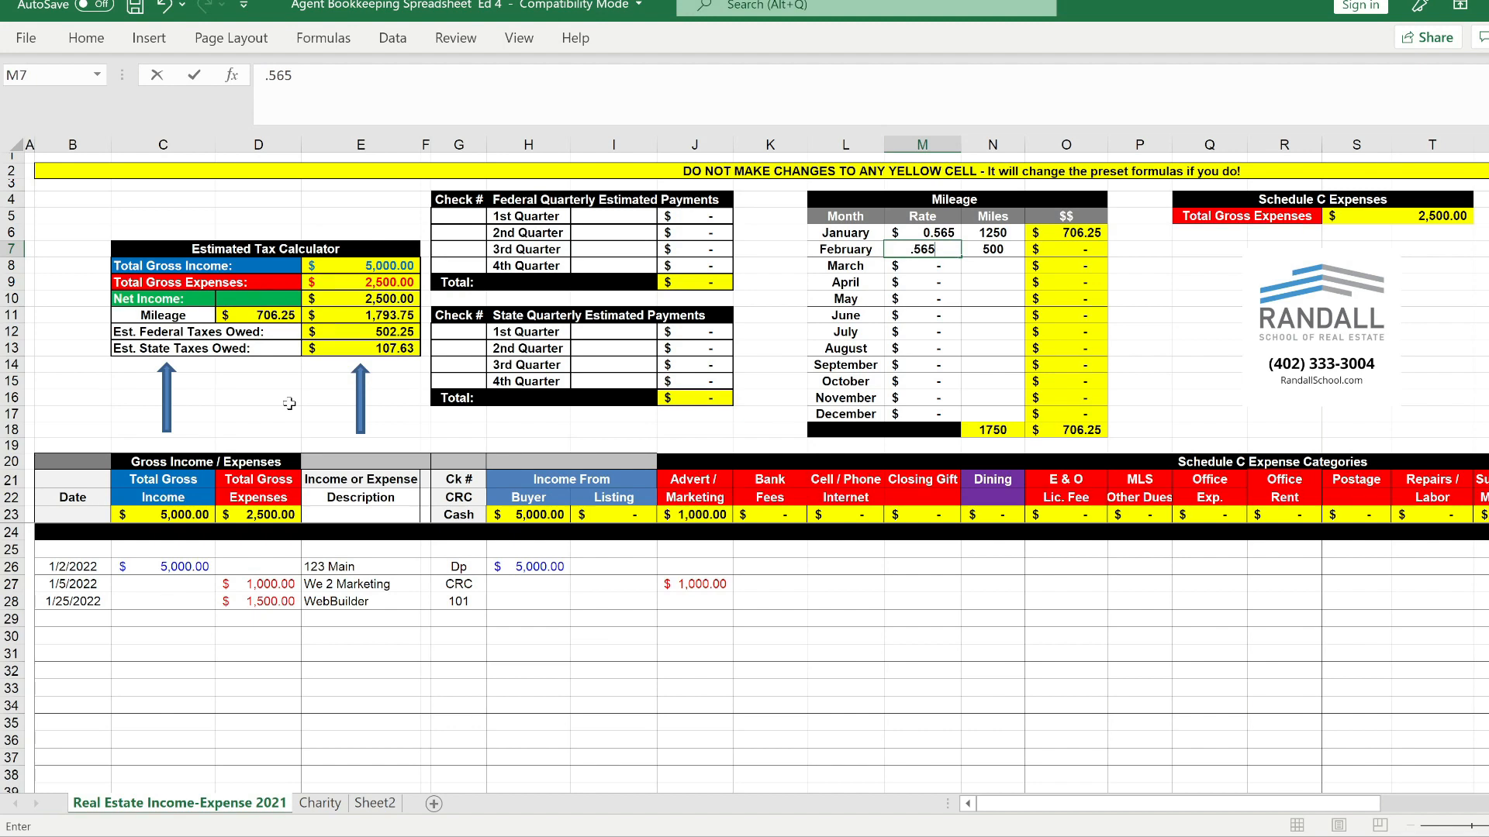
key(Left)
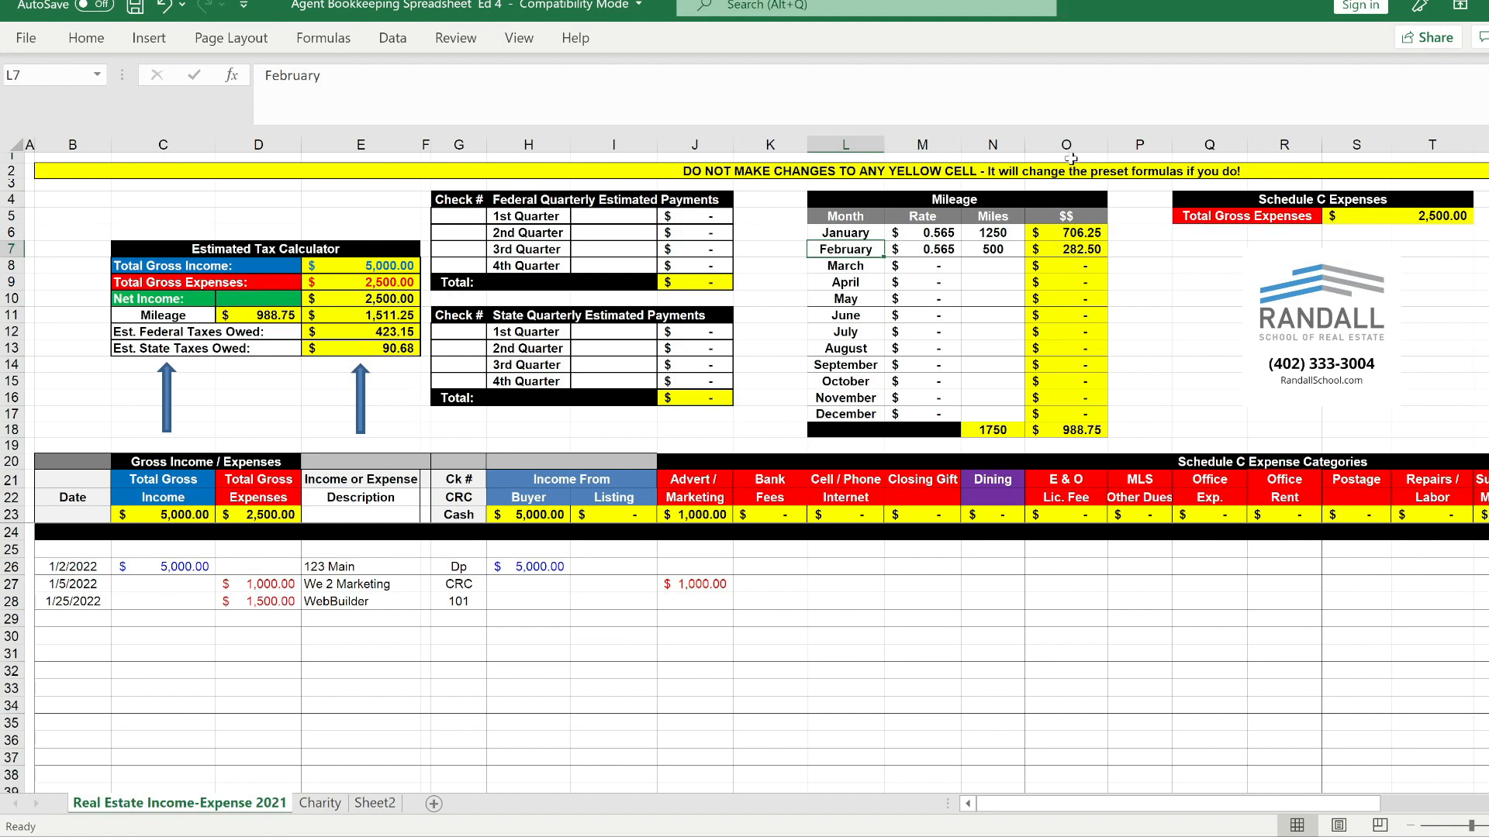
- Log March in the Mileage table with 100 miles at a rate of .565
click(1010, 270)
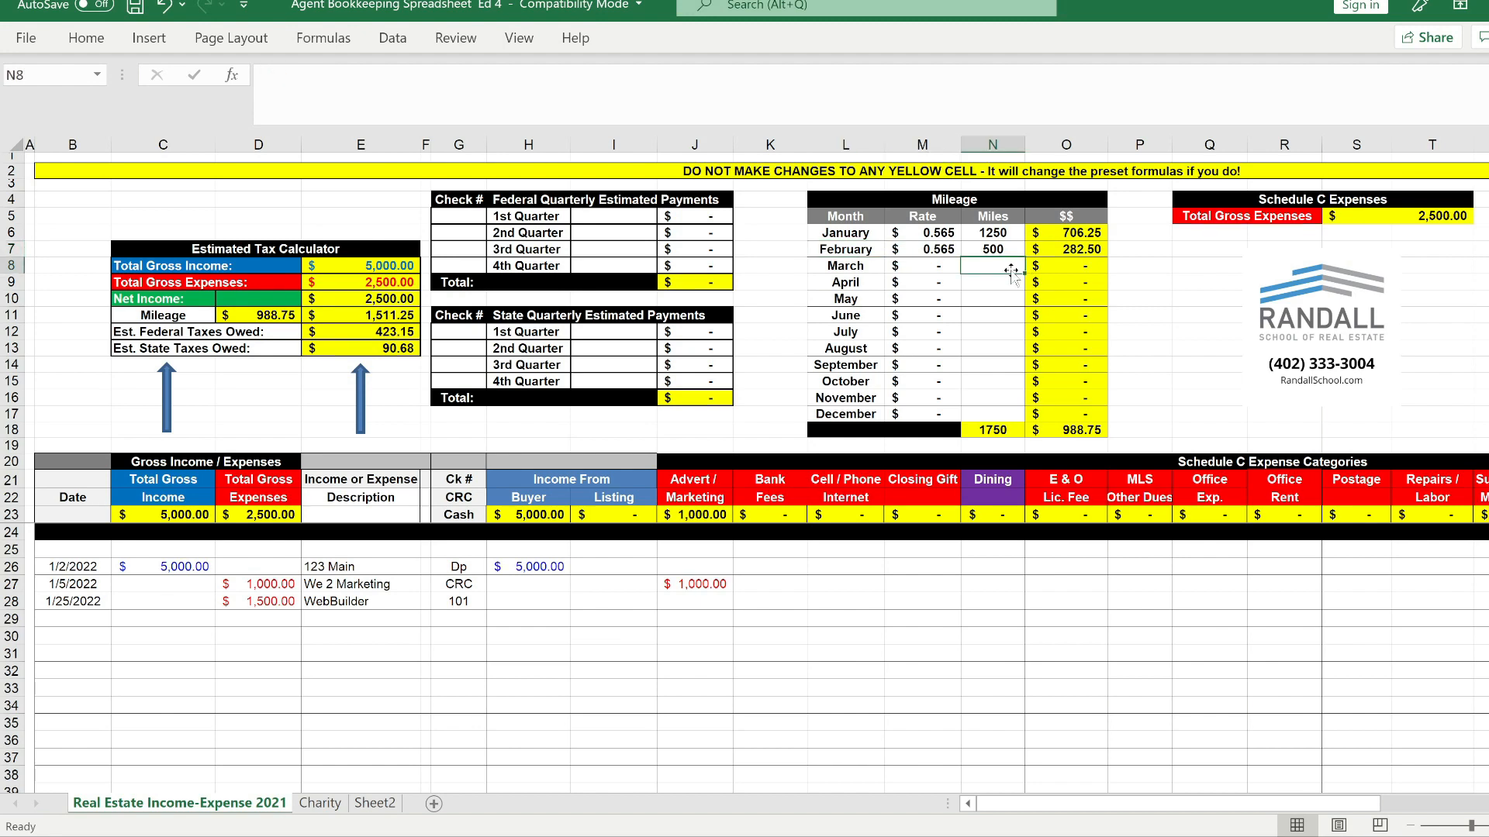
text(100)
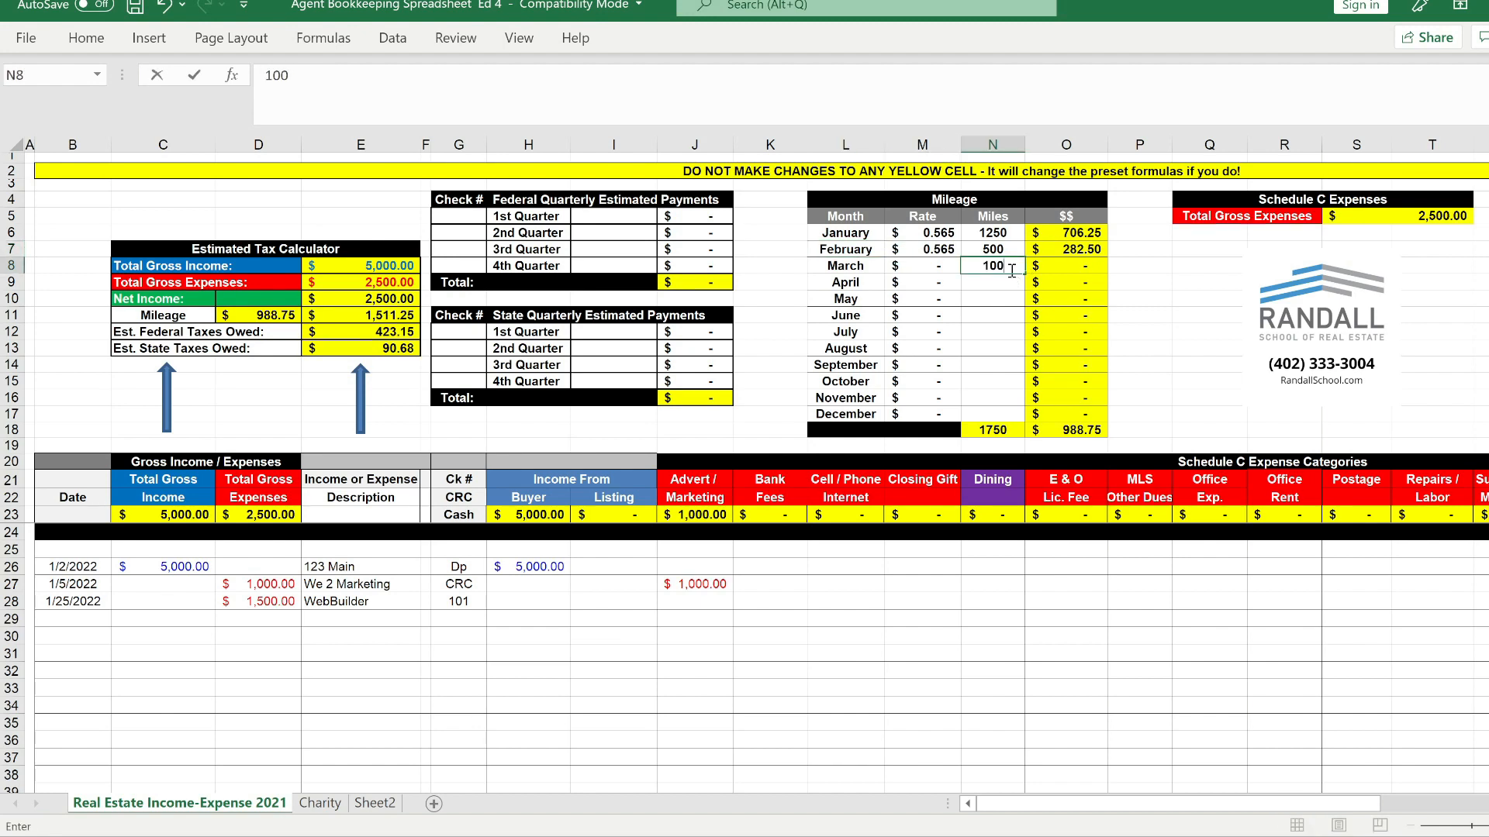
key(Left)
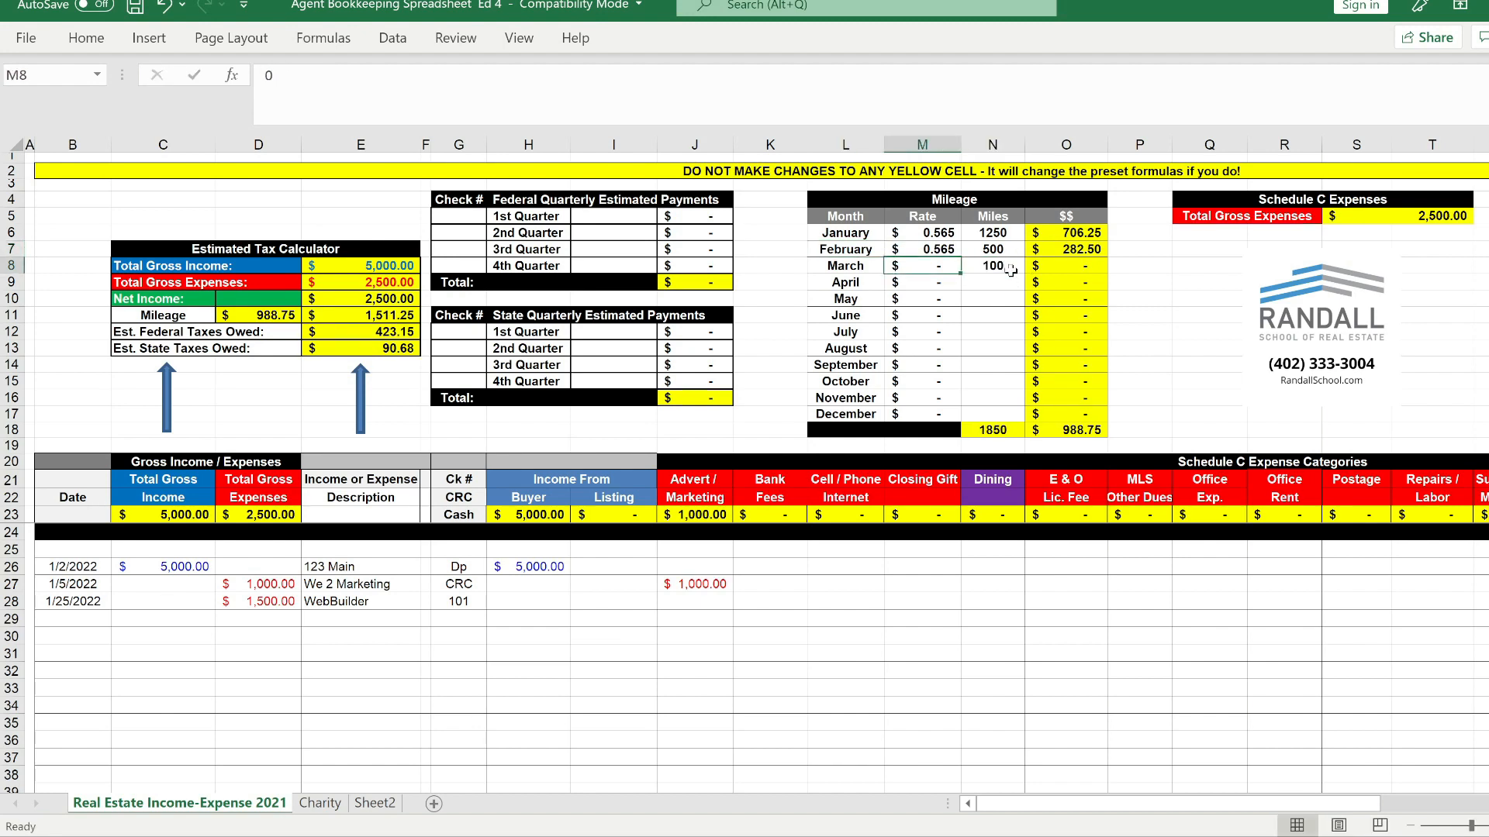
text(.565)
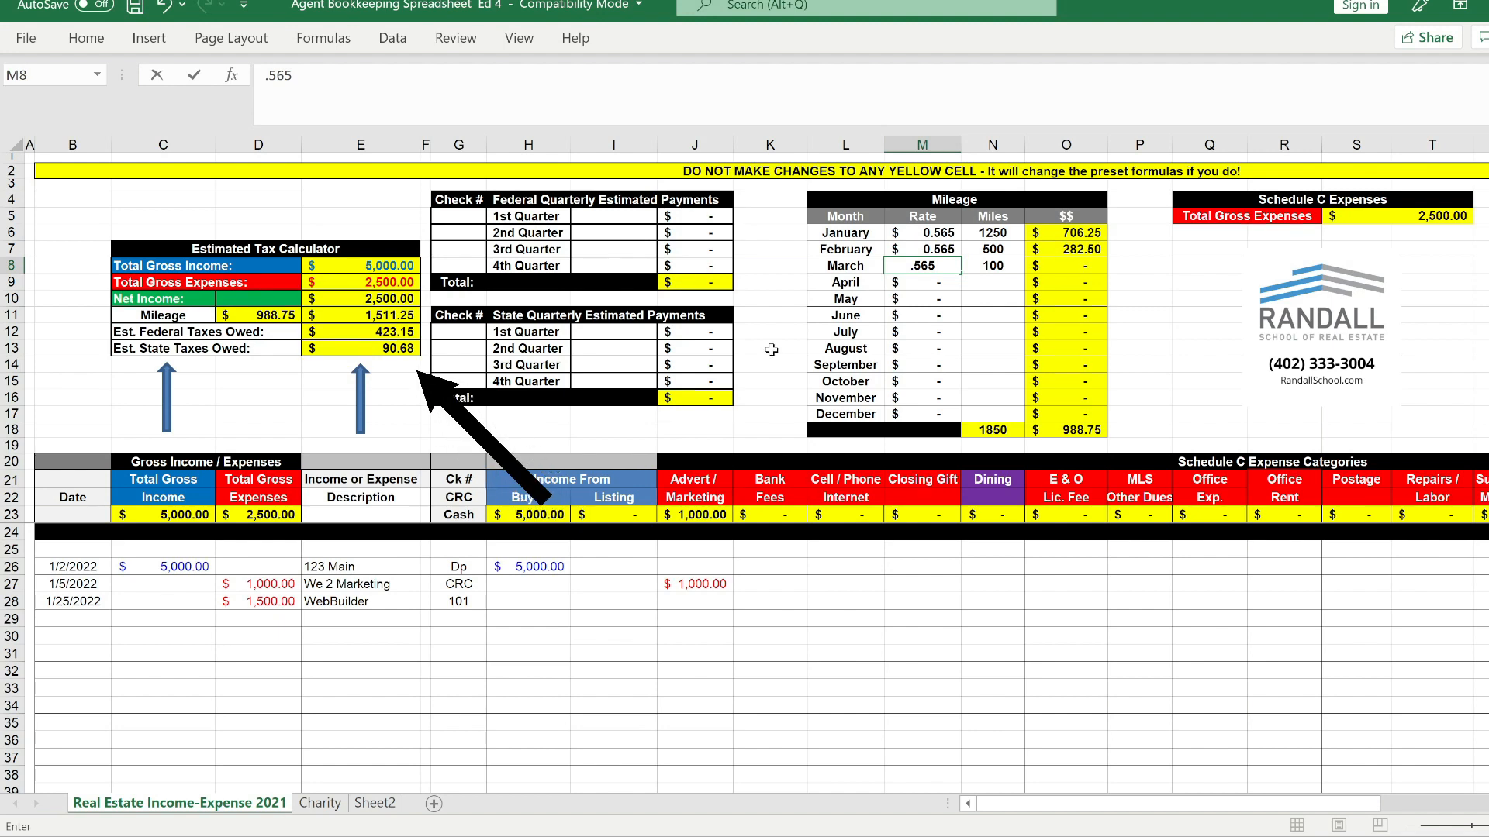
click(772, 350)
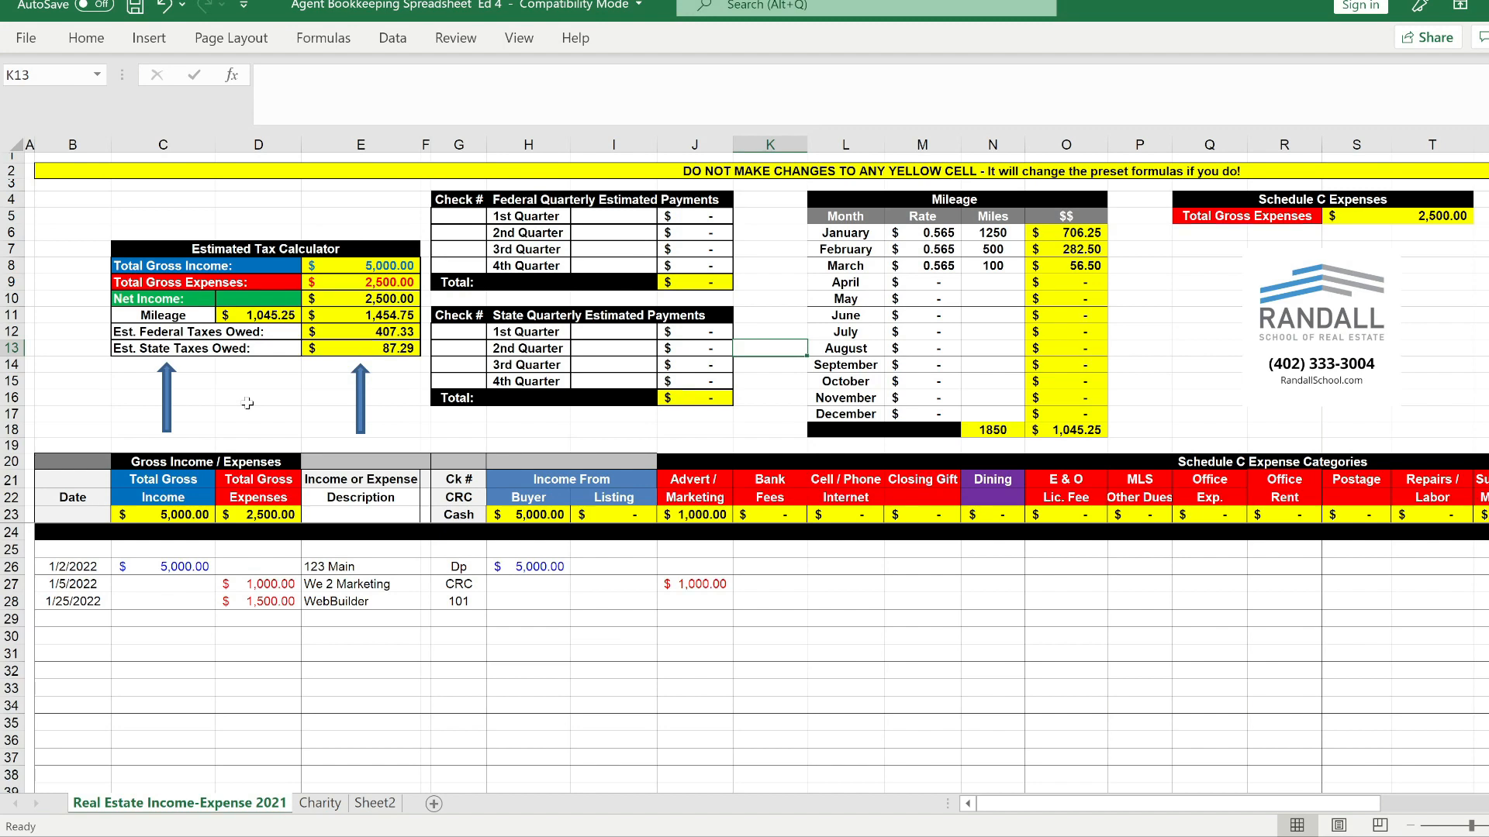
- Record the 1st Quarter federal estimated tax payment with check number 102 and an amount of 407.33
key(Up)
key(Up)
key(Up)
key(Up)
key(Up)
key(Up)
key(Up)
key(Up)
key(Left)
key(Left)
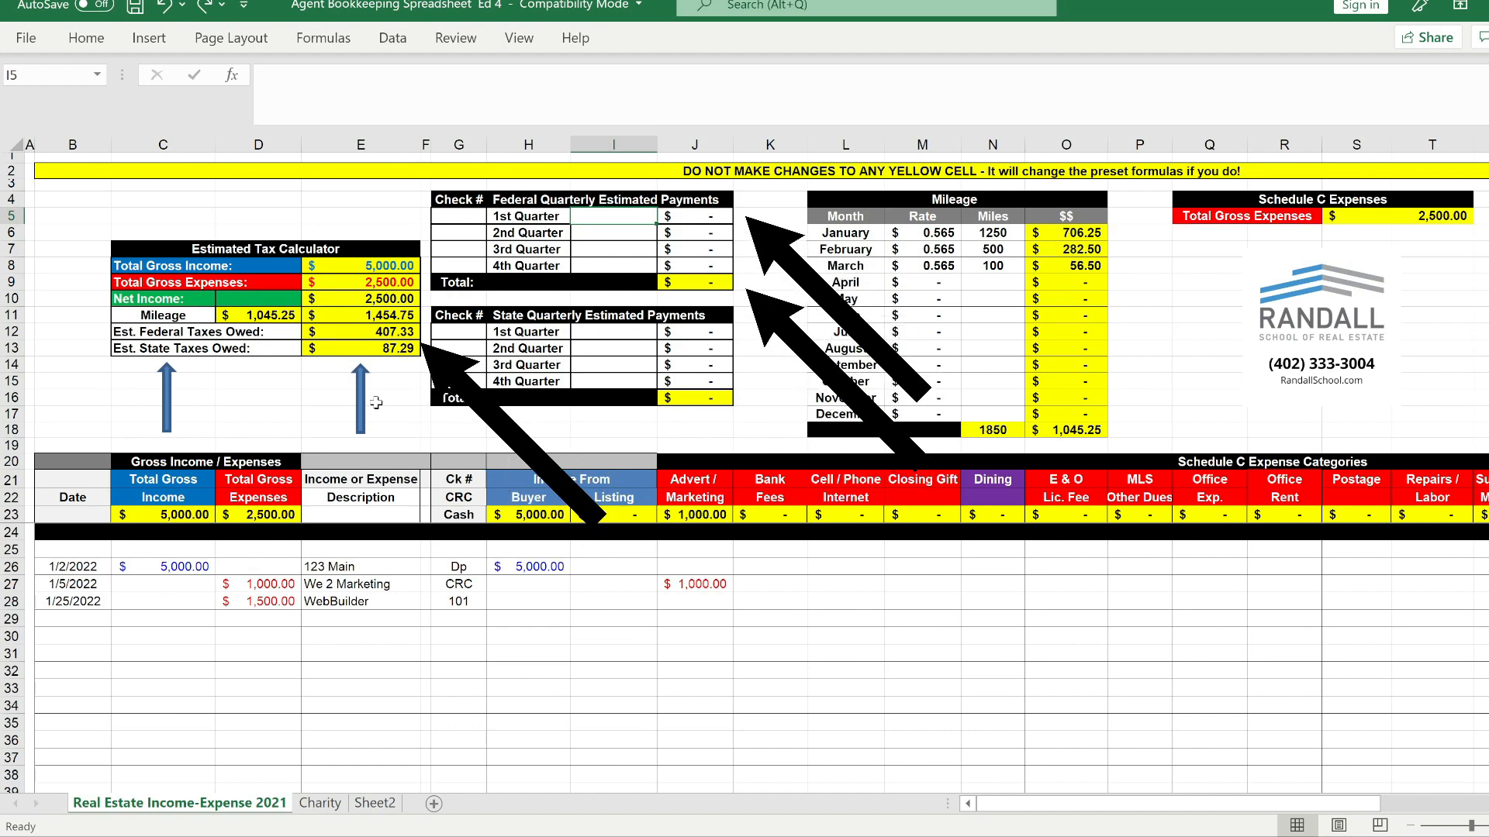
click(456, 214)
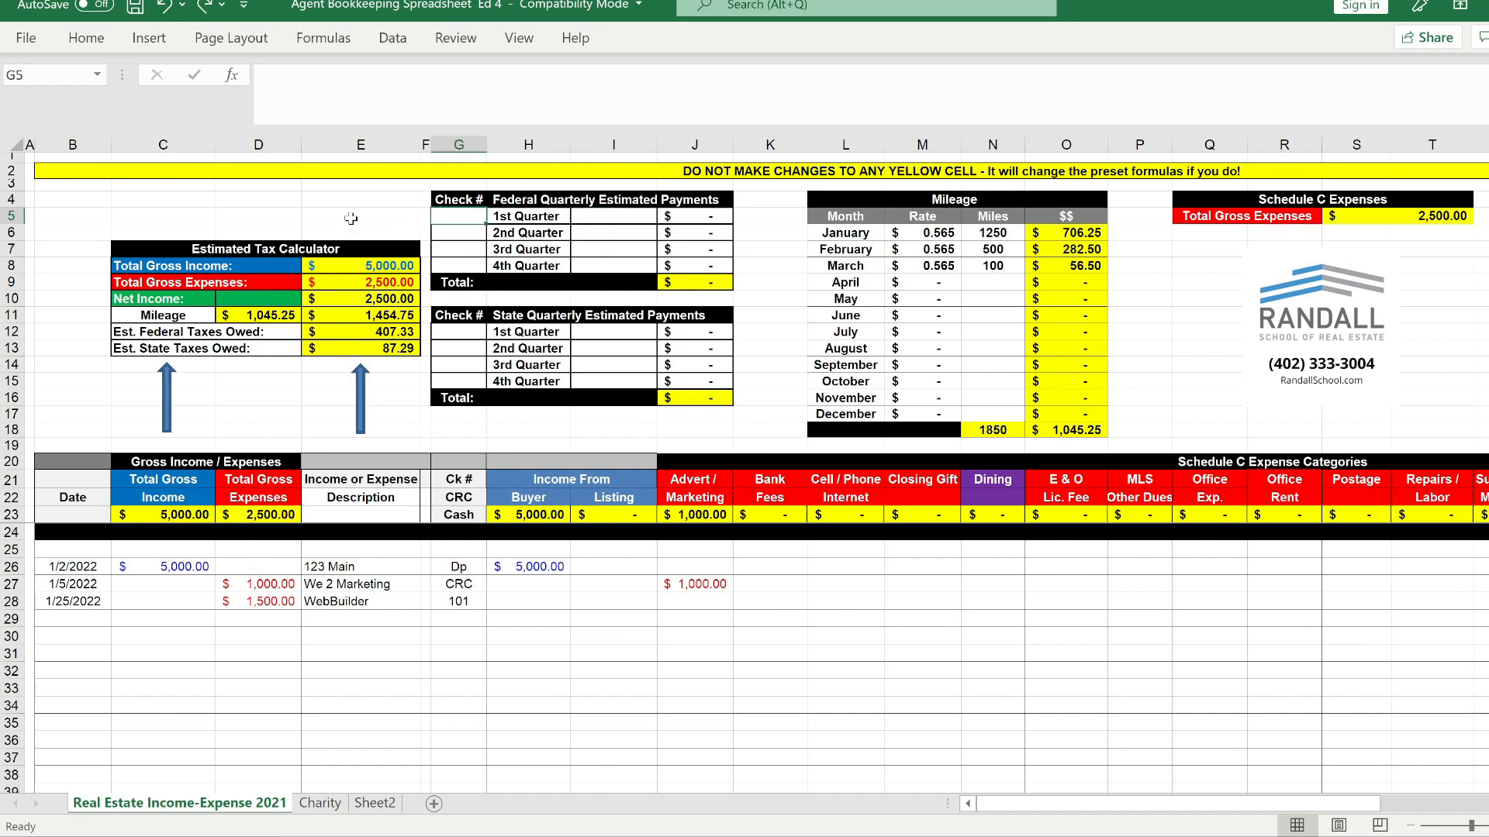
text(102)
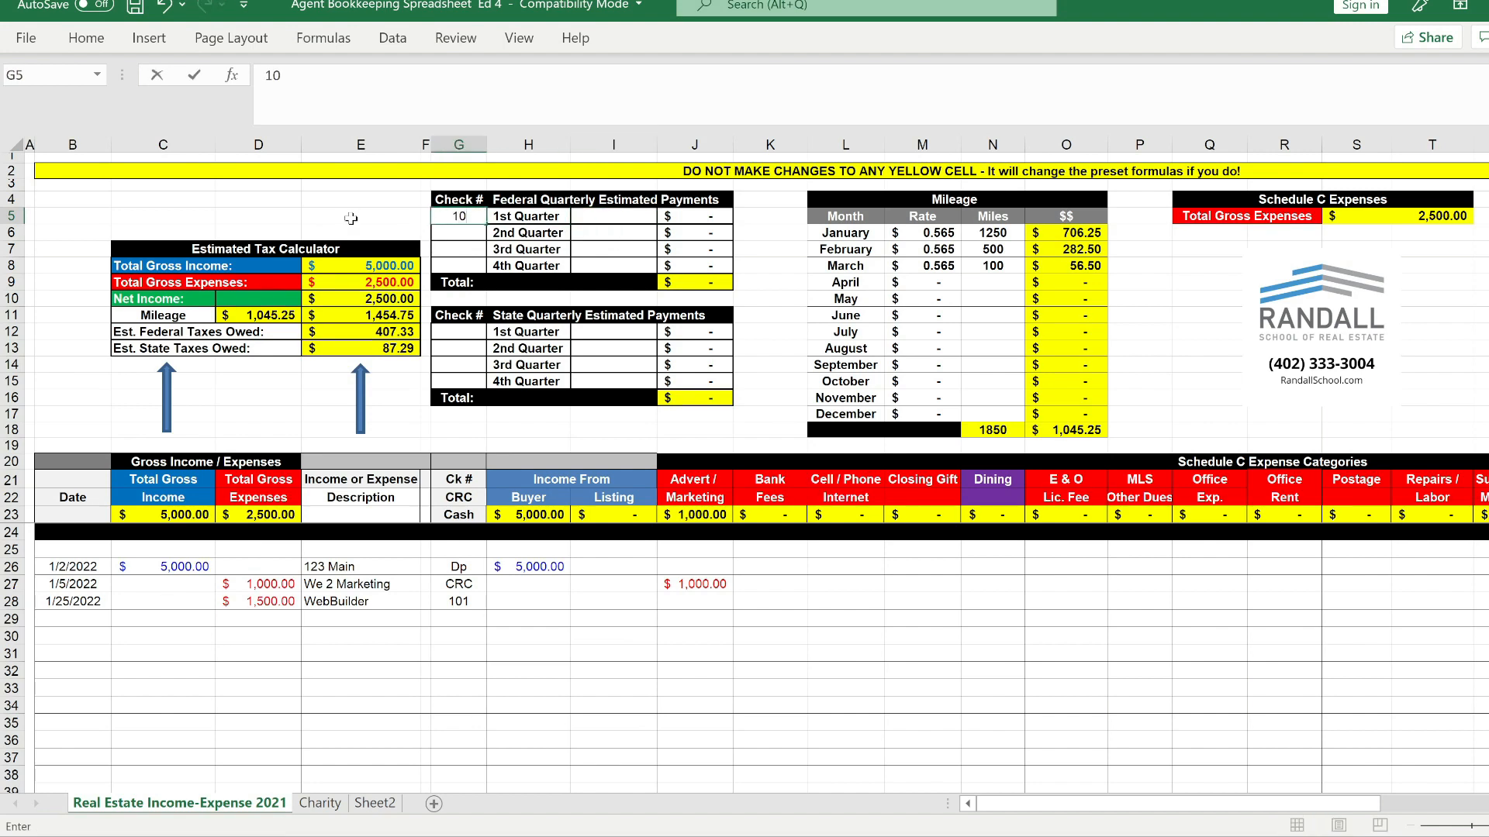
key(Tab)
key(Tab)
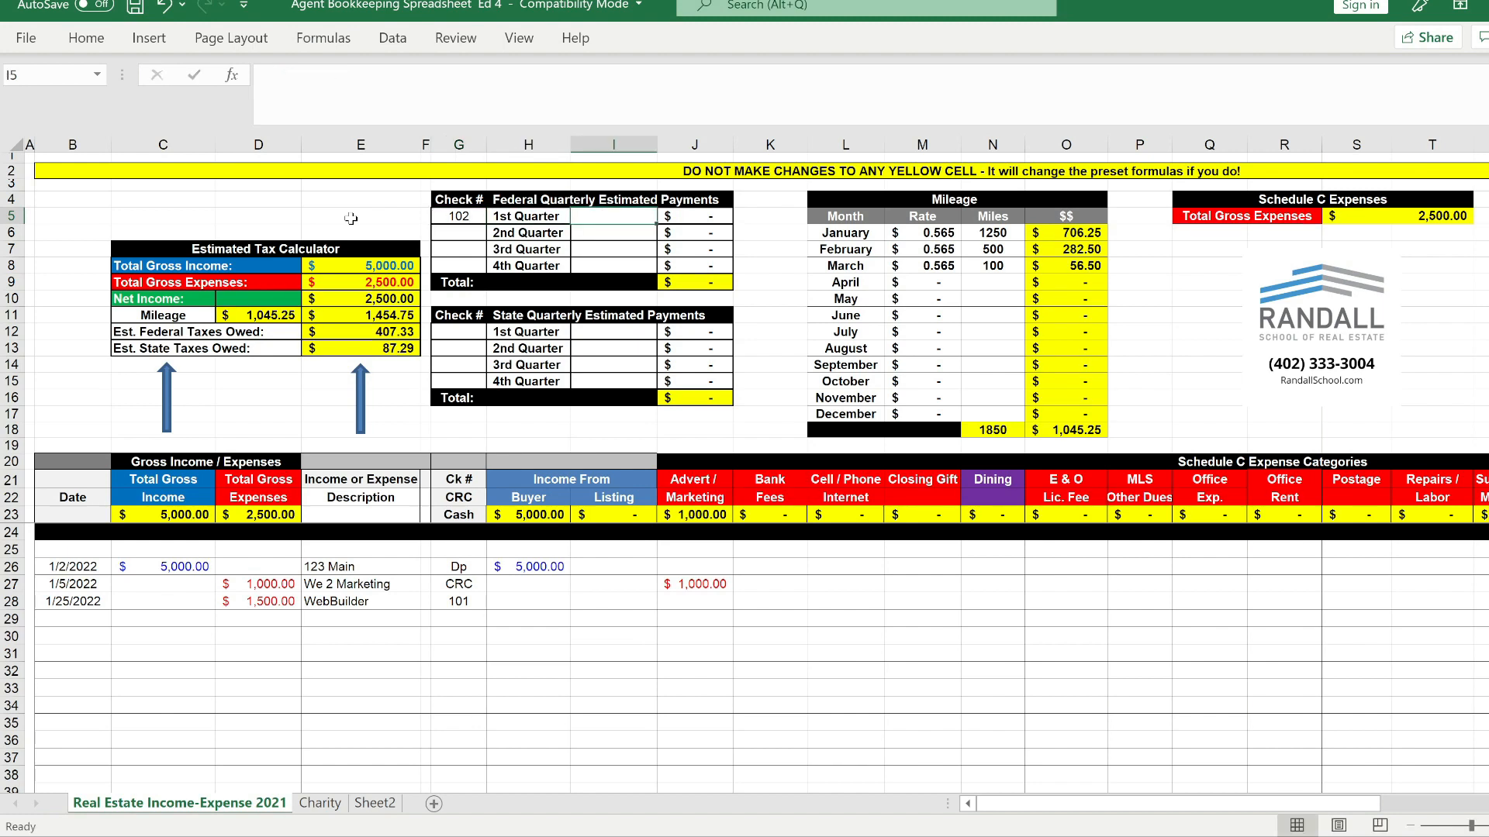
text(407.)
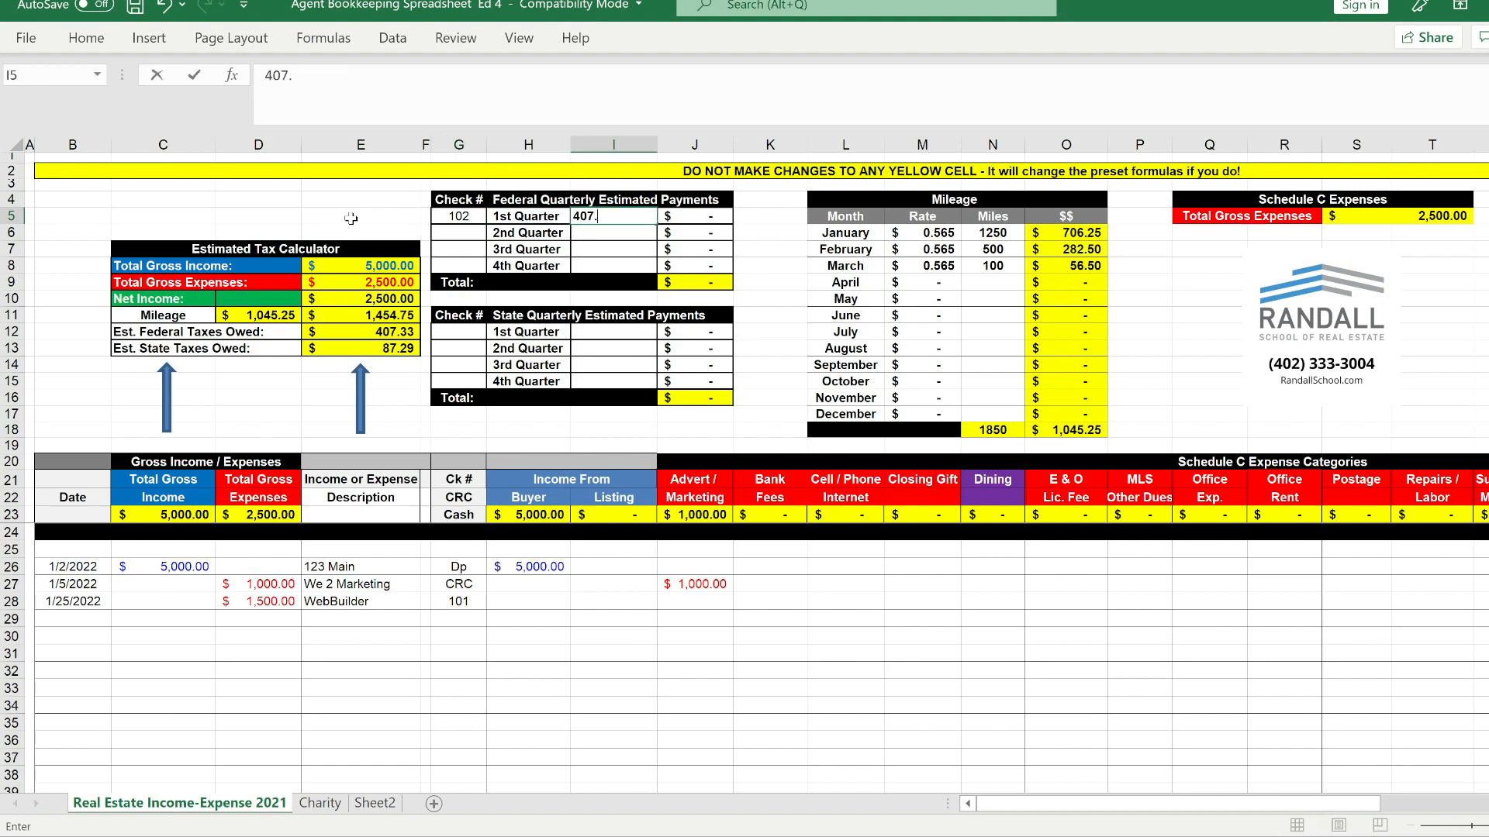
text(33)
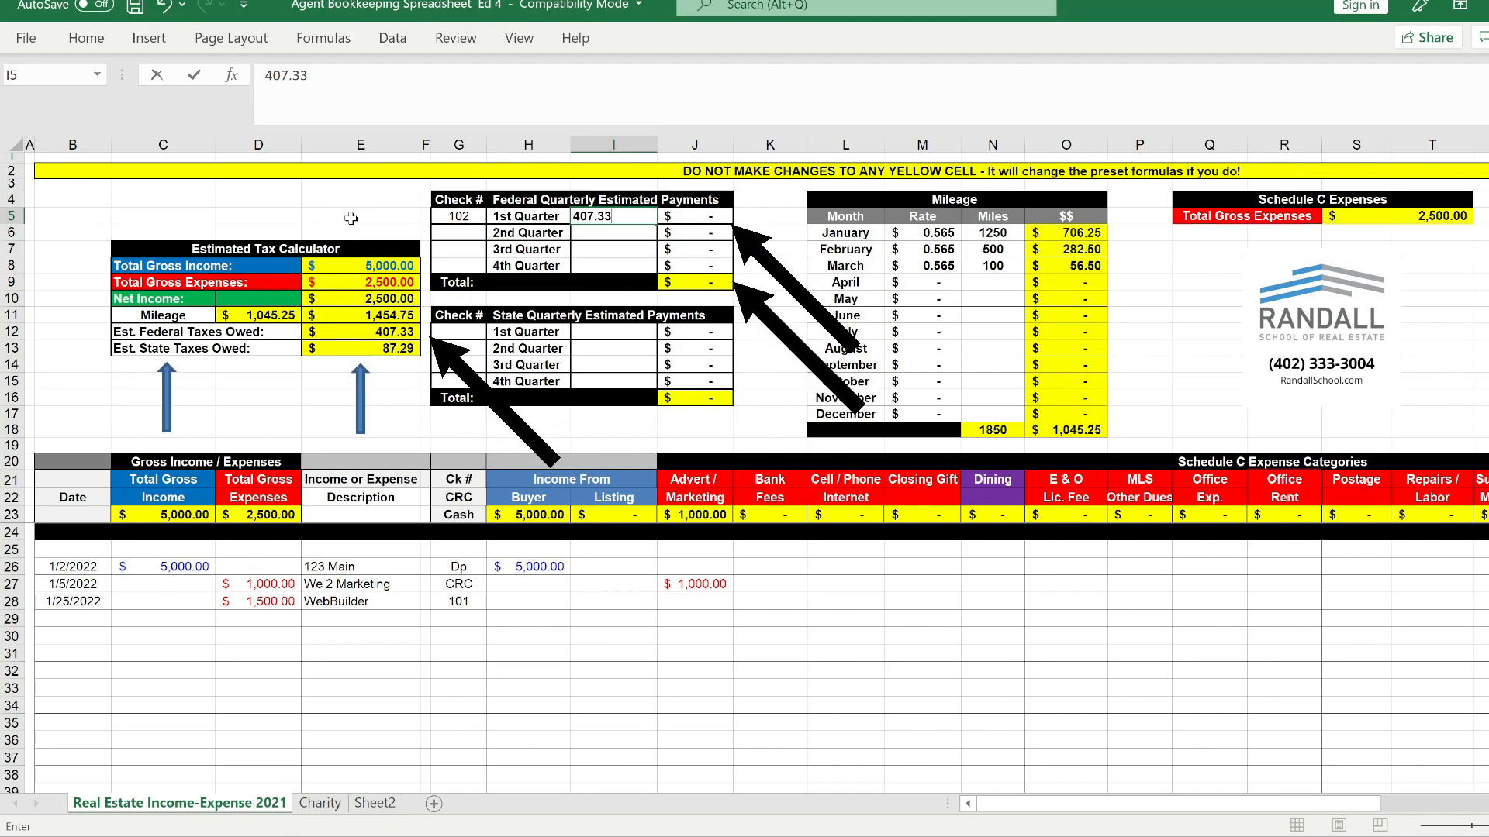
key(Return)
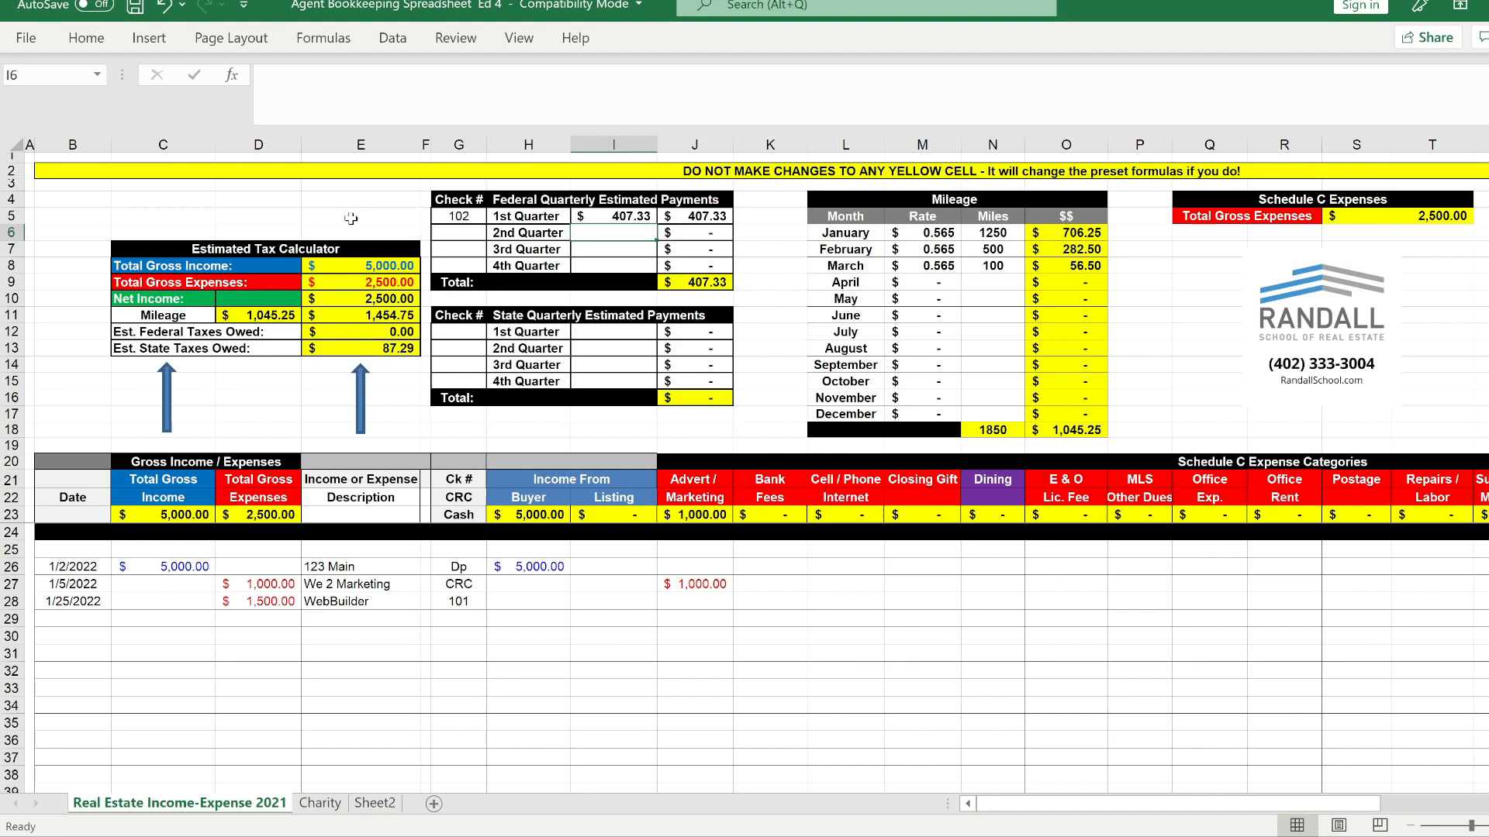
- Record the 1st Quarter state estimated tax payment with check number 103 and an amount of 80.00
click(465, 332)
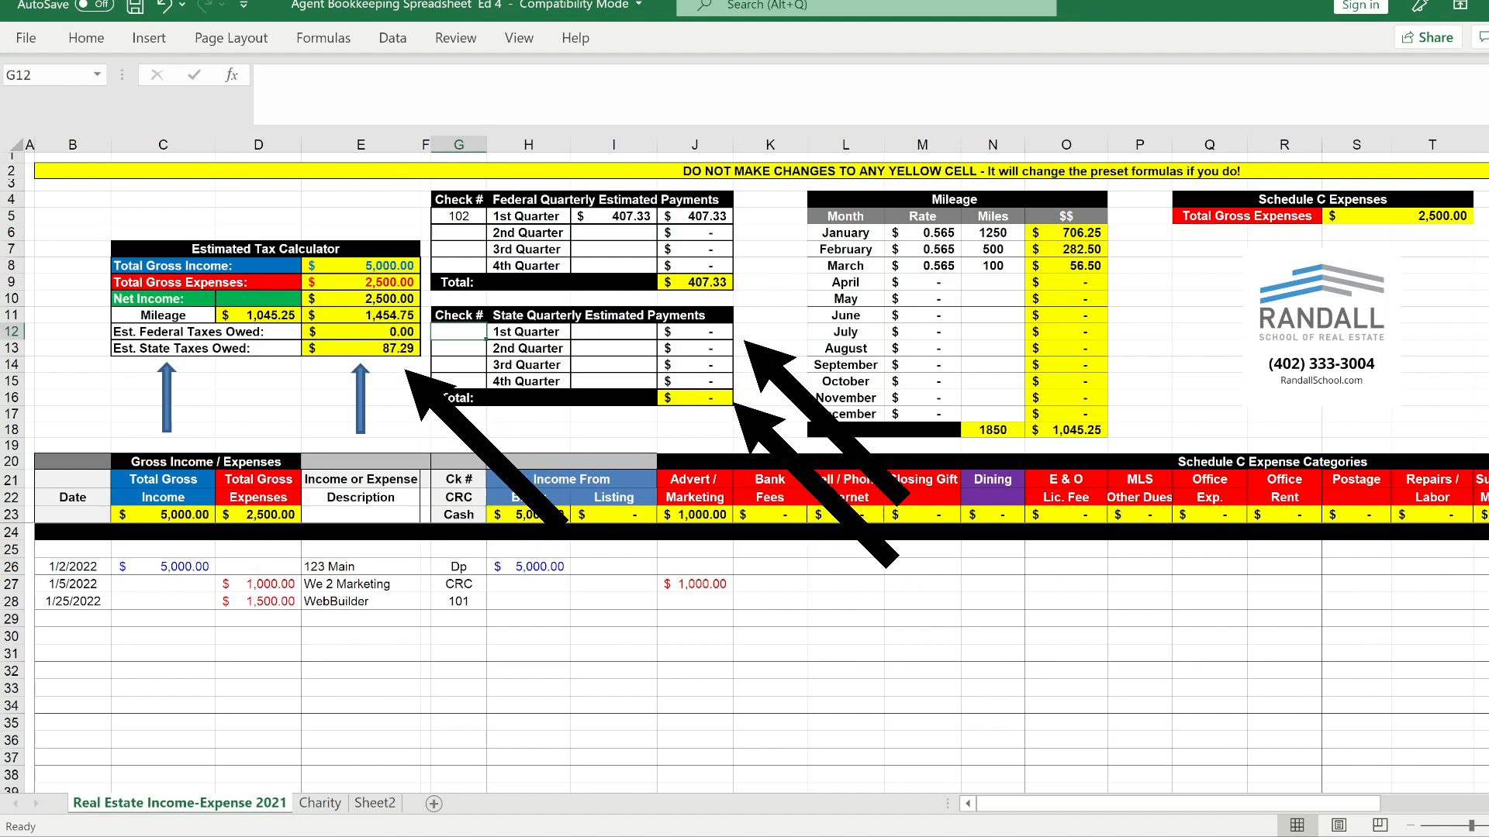
text(103)
key(Tab)
key(Tab)
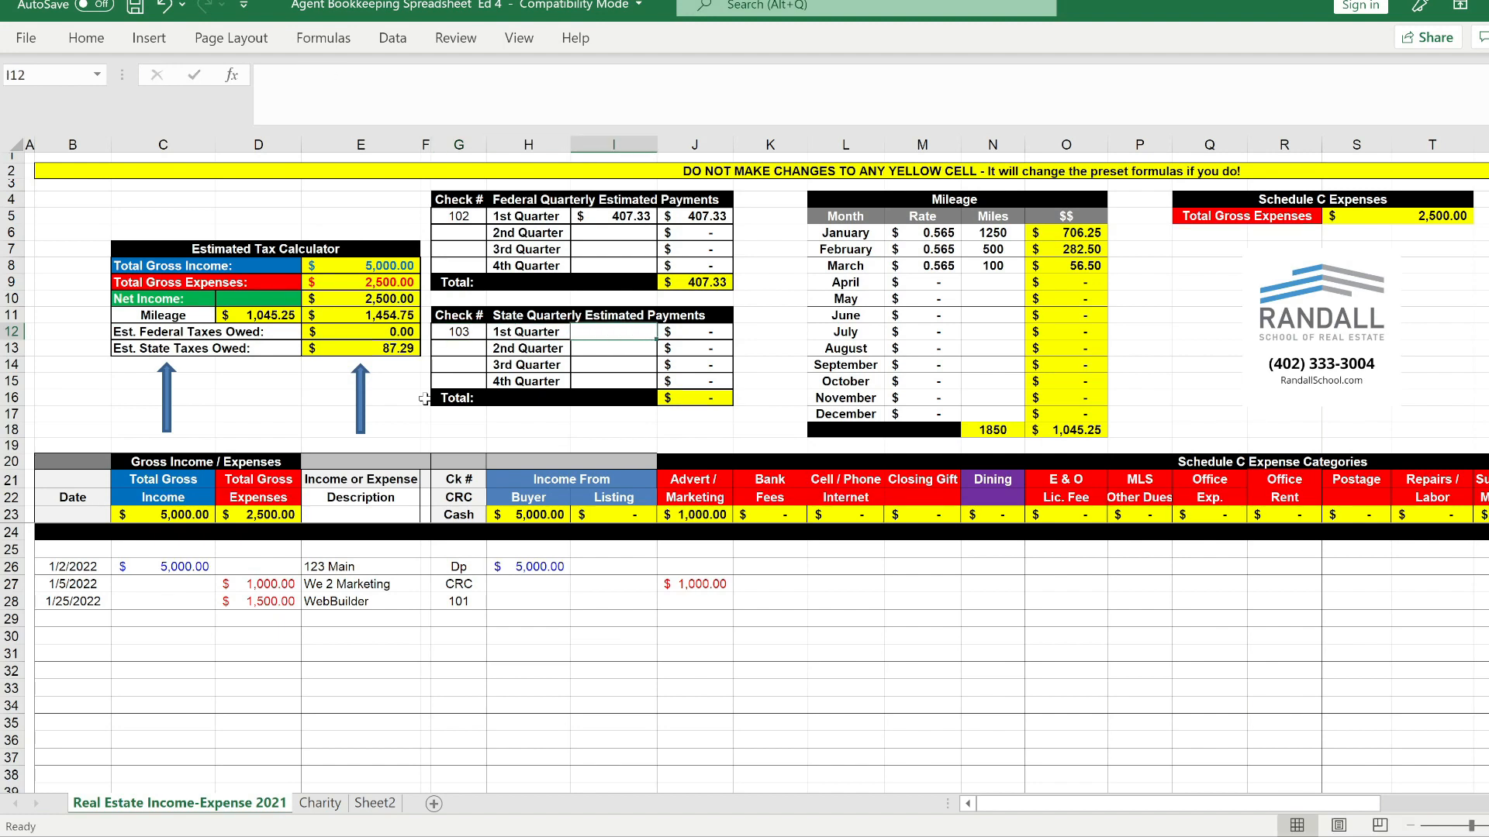
text(8)
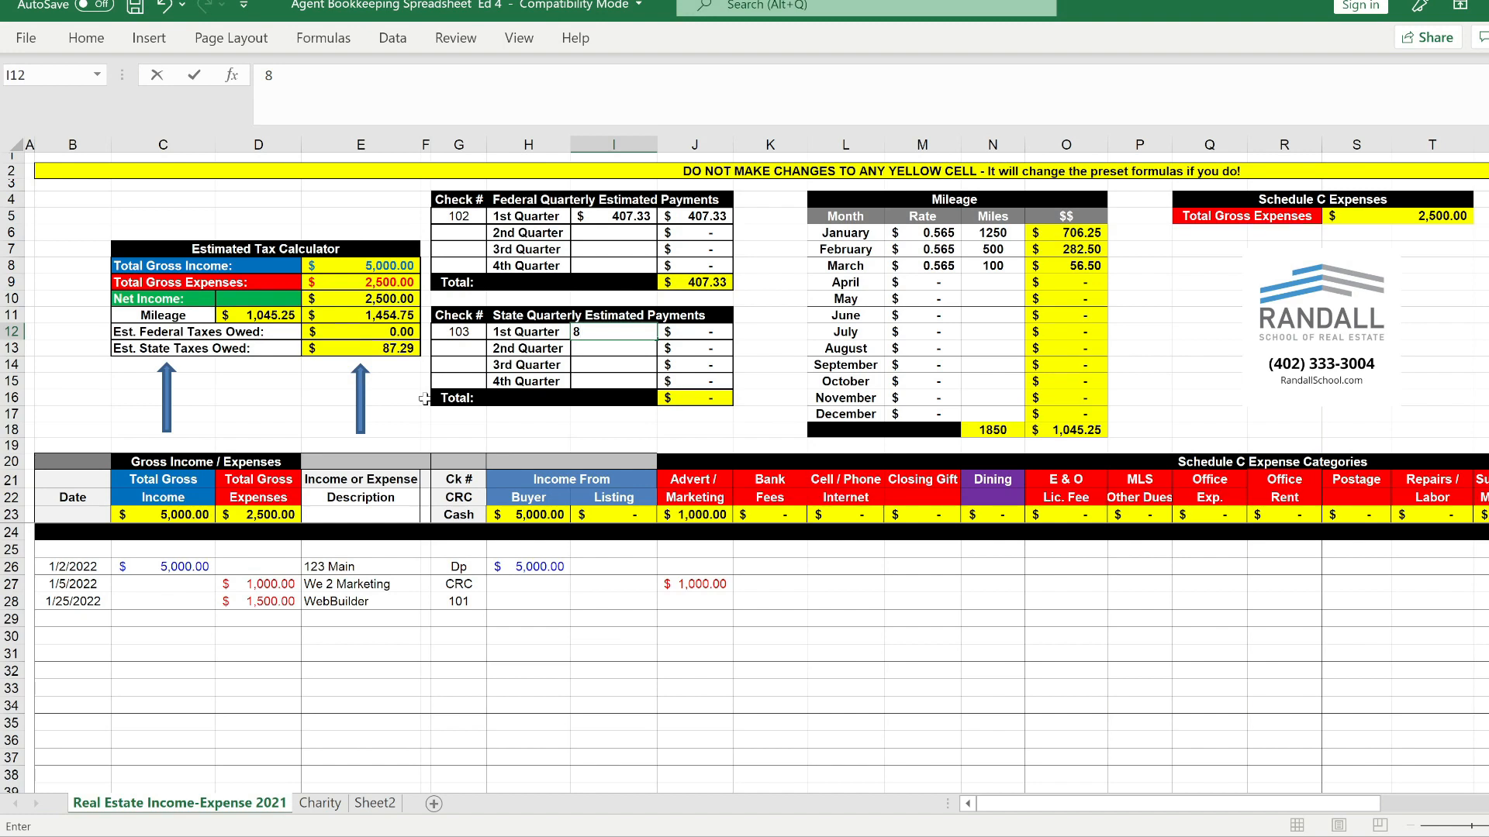
text(0.00)
key(Return)
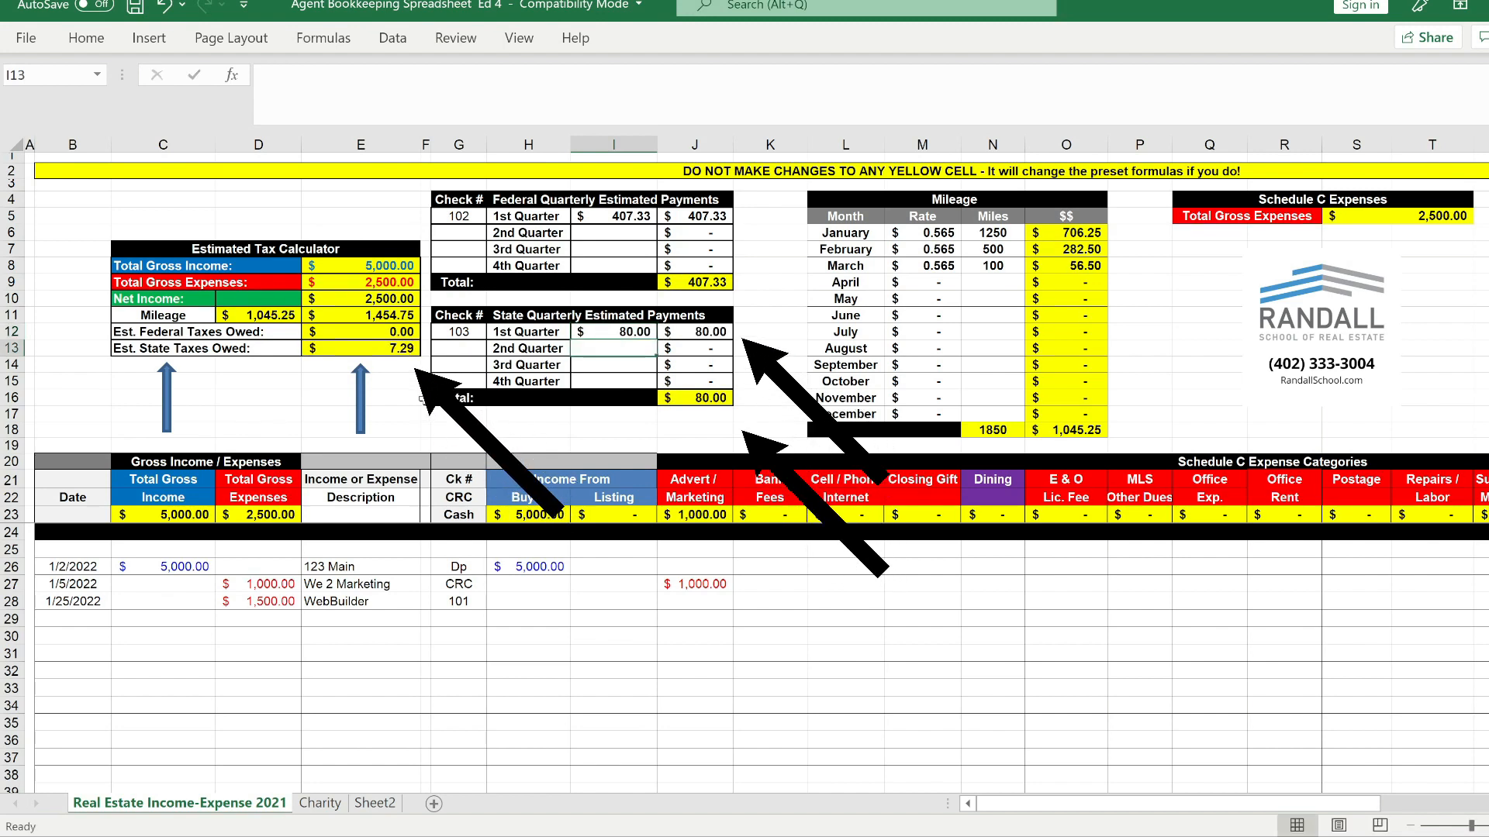